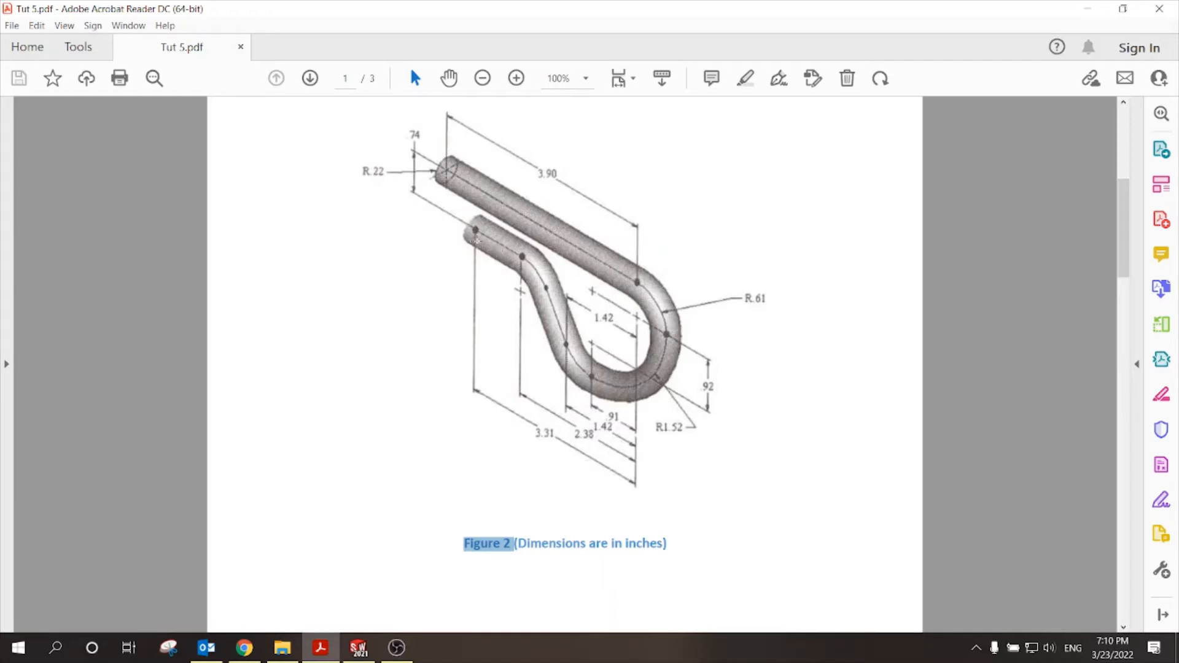
- Switch to SOLIDWORKS, create a new part, and start a sketch on the Right Plane
{"action": "left_click", "coordinate": [361, 647]}
{"action": "left_click", "coordinate": [140, 13]}
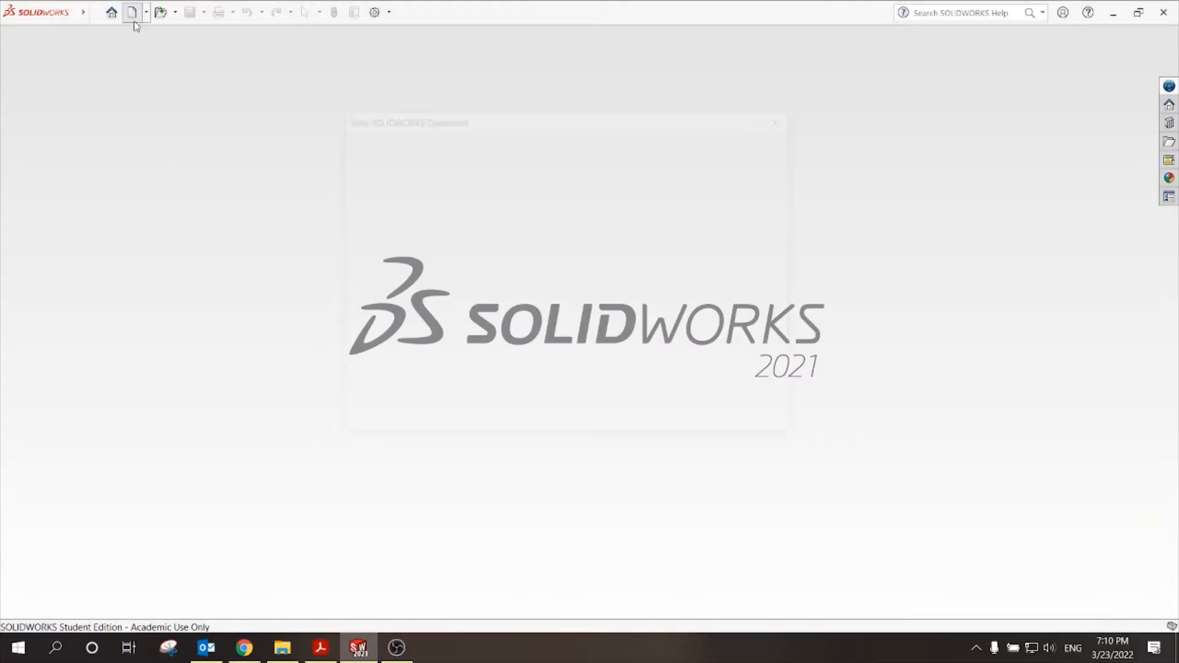
{"action": "double_click", "coordinate": [431, 223]}
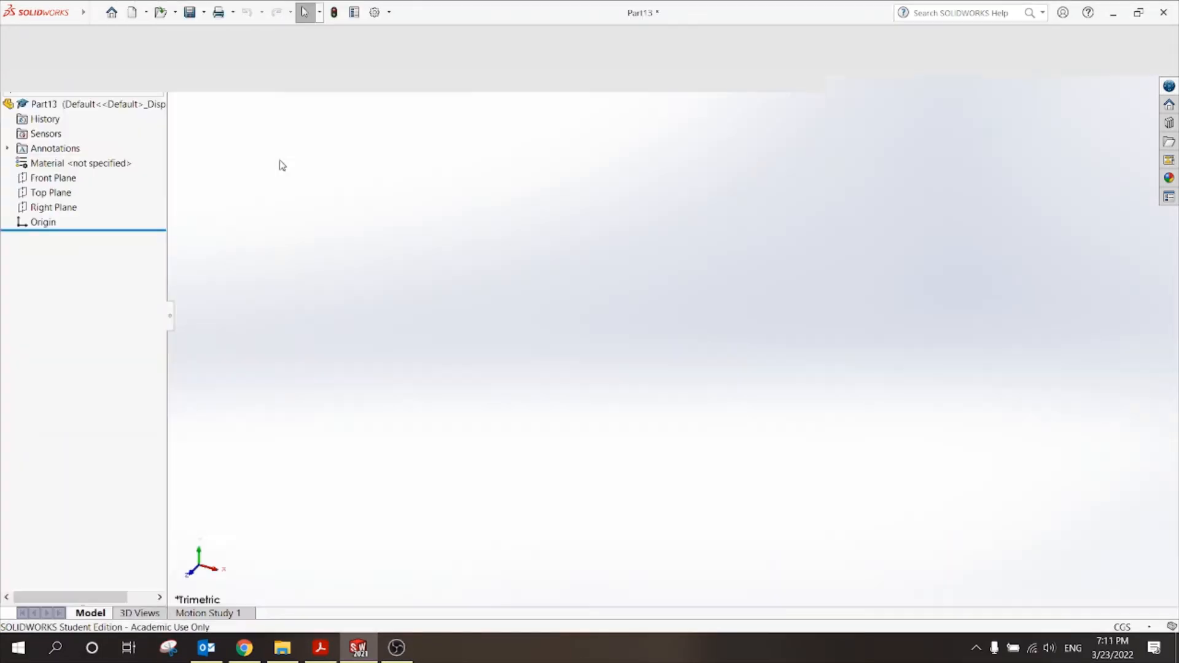
{"action": "left_click", "coordinate": [21, 40]}
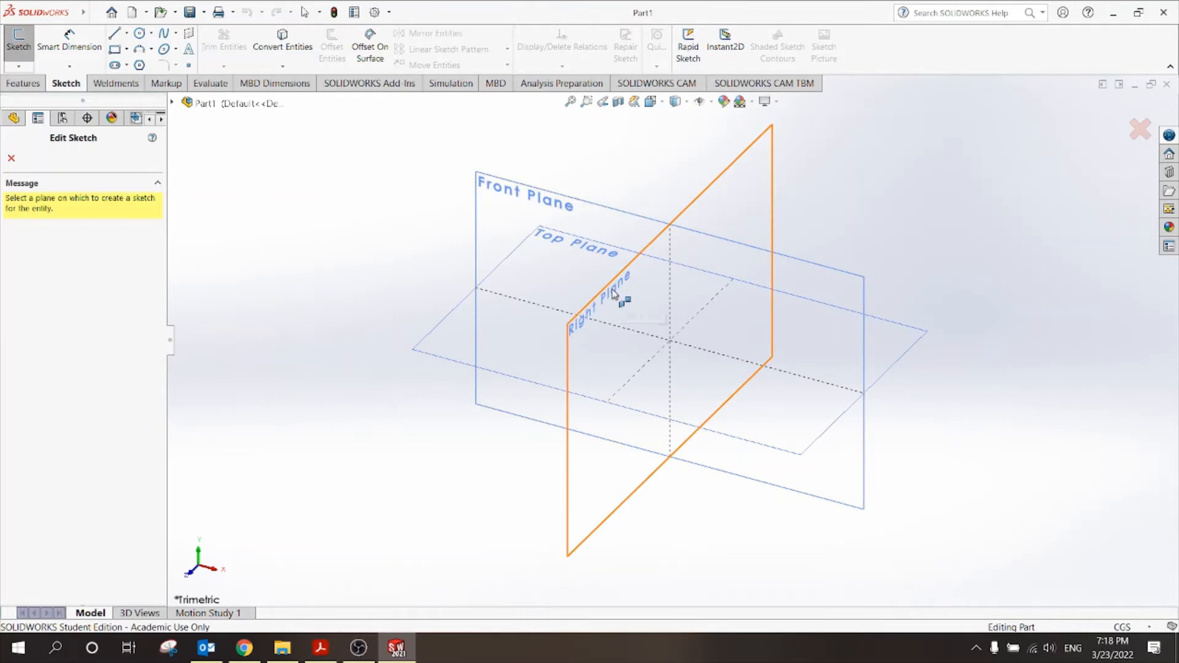
{"action": "left_click", "coordinate": [613, 295]}
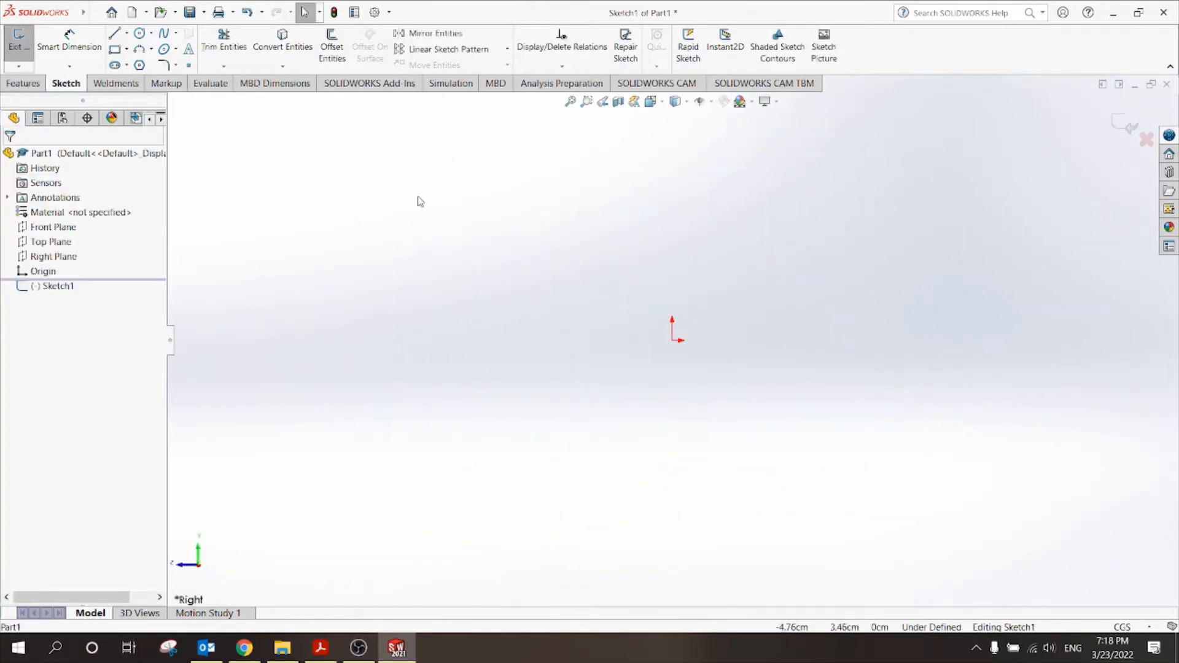
- Draw a circle about 4 cm in diameter centred on the origin
{"action": "left_click", "coordinate": [139, 33]}
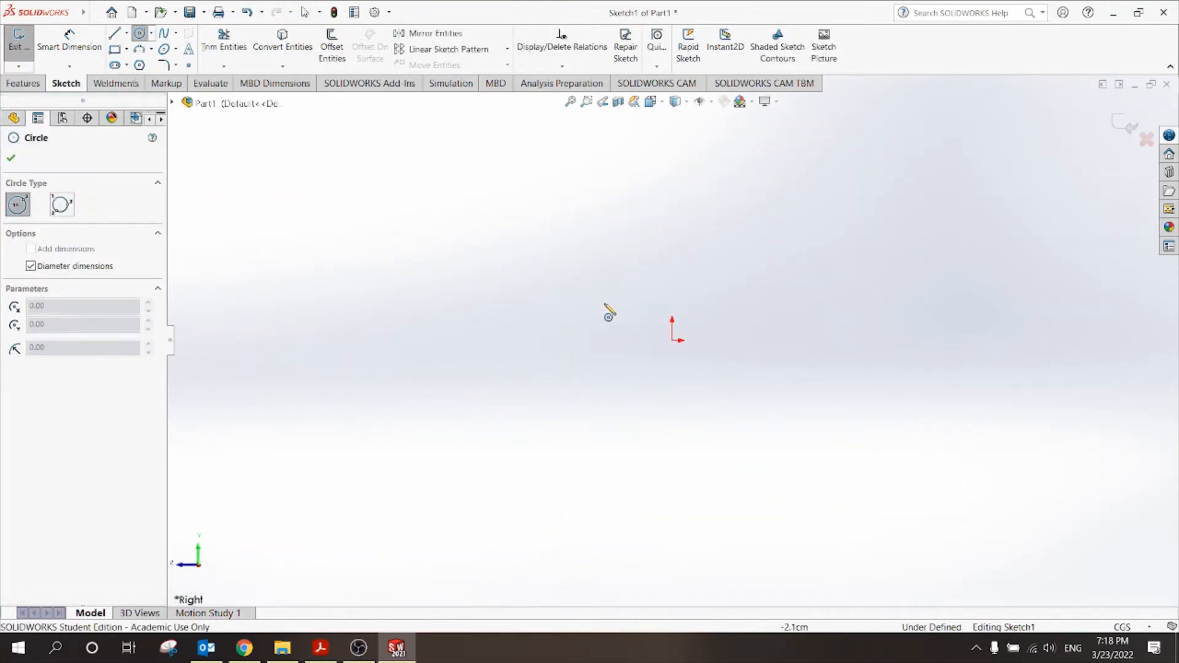
{"action": "left_click", "coordinate": [672, 339]}
{"action": "left_click", "coordinate": [607, 340]}
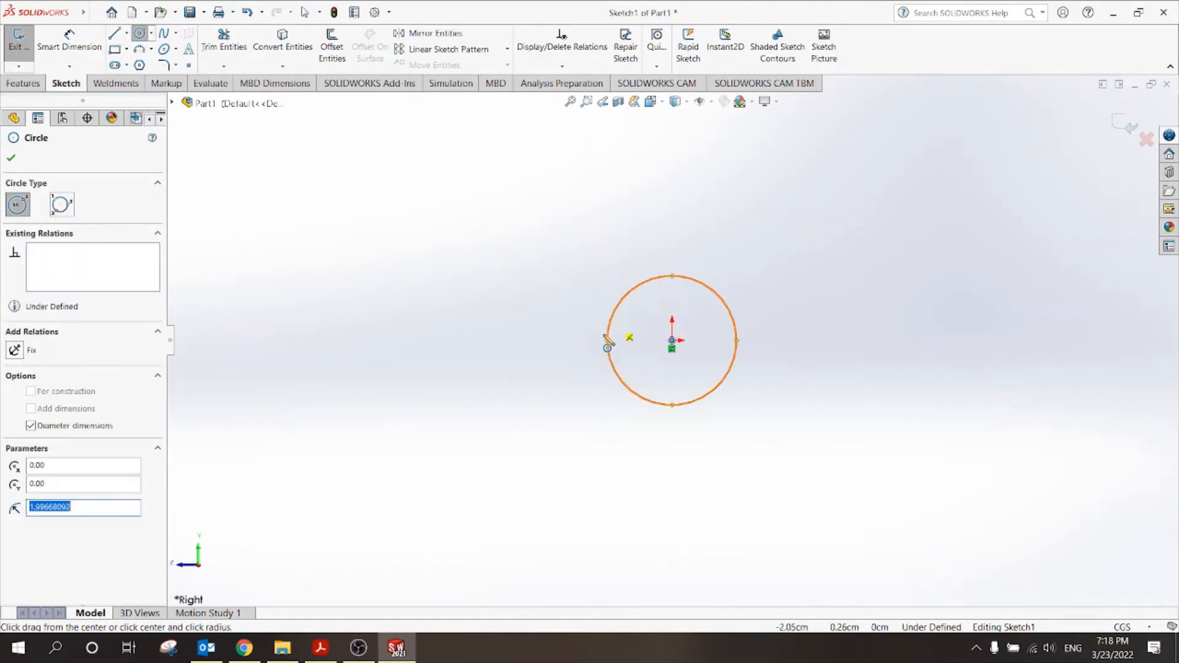
- Check the rod size in the PDF drawing, set the circle's diameter to 0.22, and exit the sketch
{"action": "left_click", "coordinate": [329, 648]}
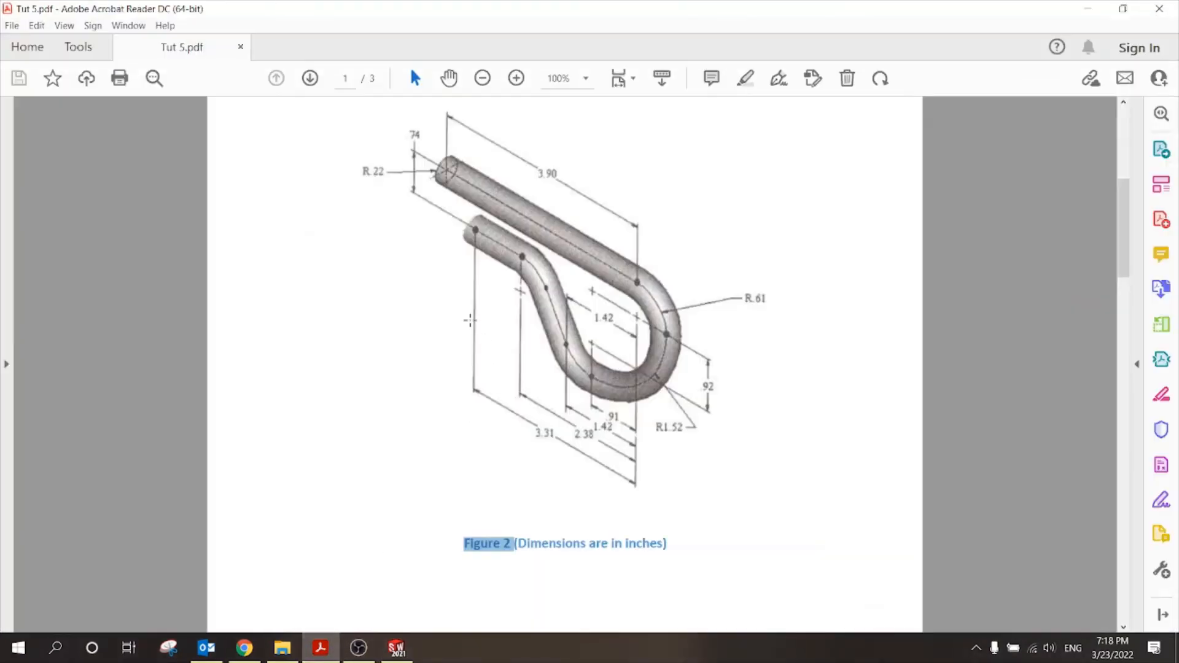
{"action": "left_click", "coordinate": [396, 647]}
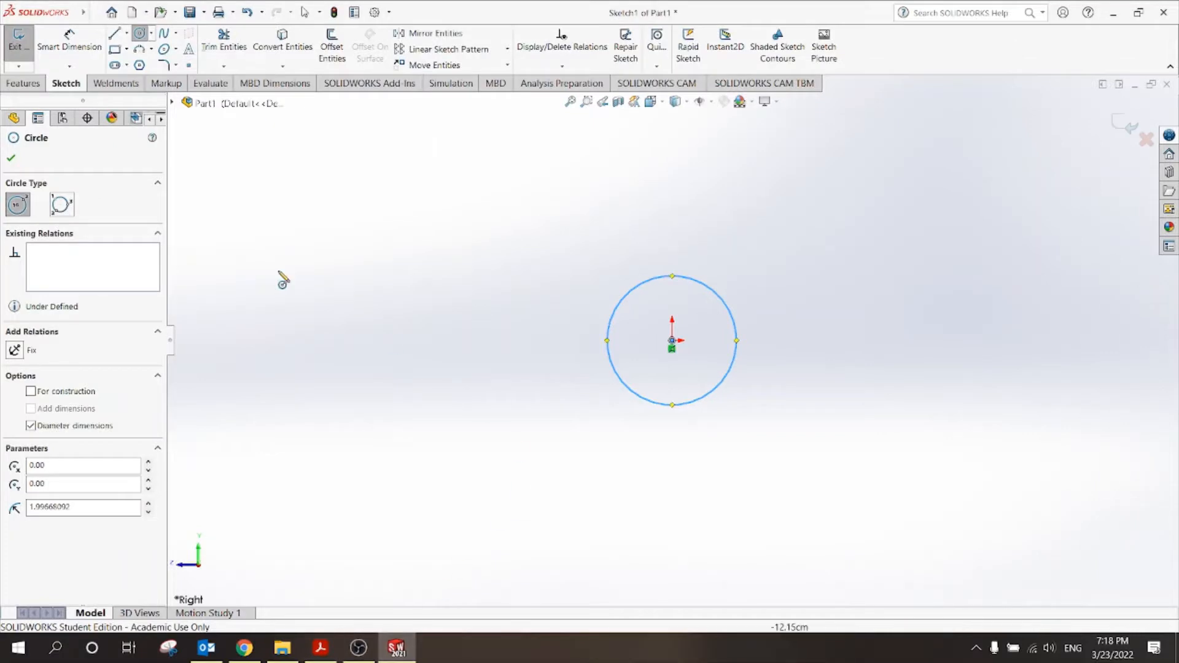
{"action": "left_click", "coordinate": [654, 280]}
{"action": "left_click", "coordinate": [533, 318]}
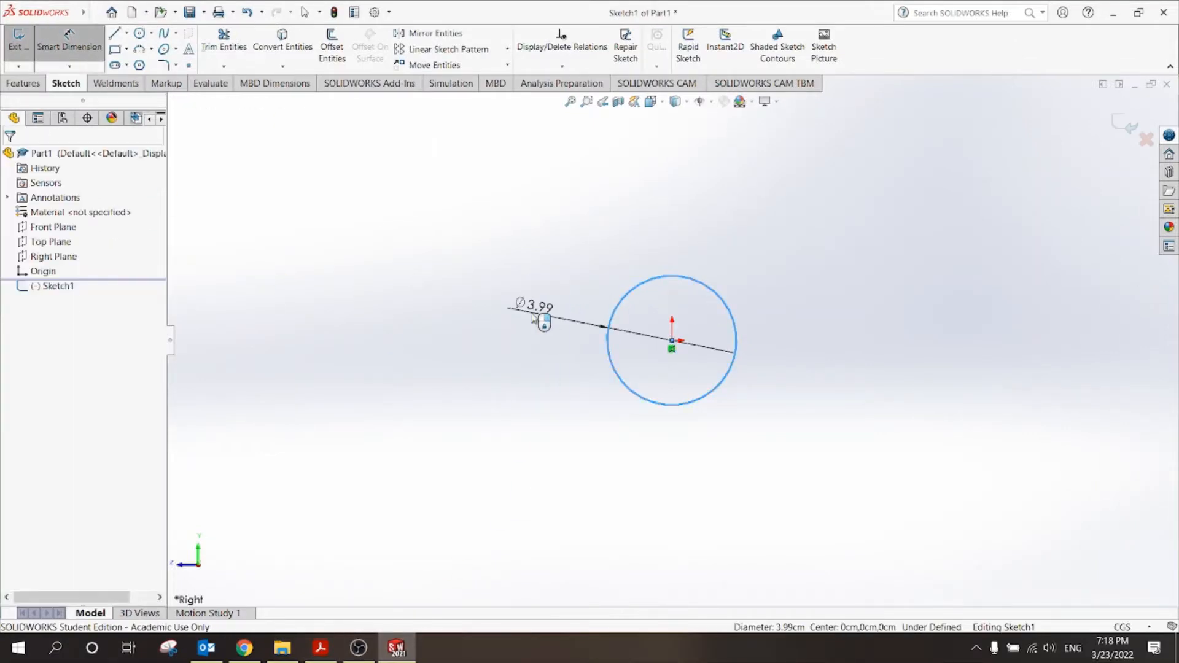
{"action": "type", "text": ".22"}
{"action": "key", "text": "Return"}
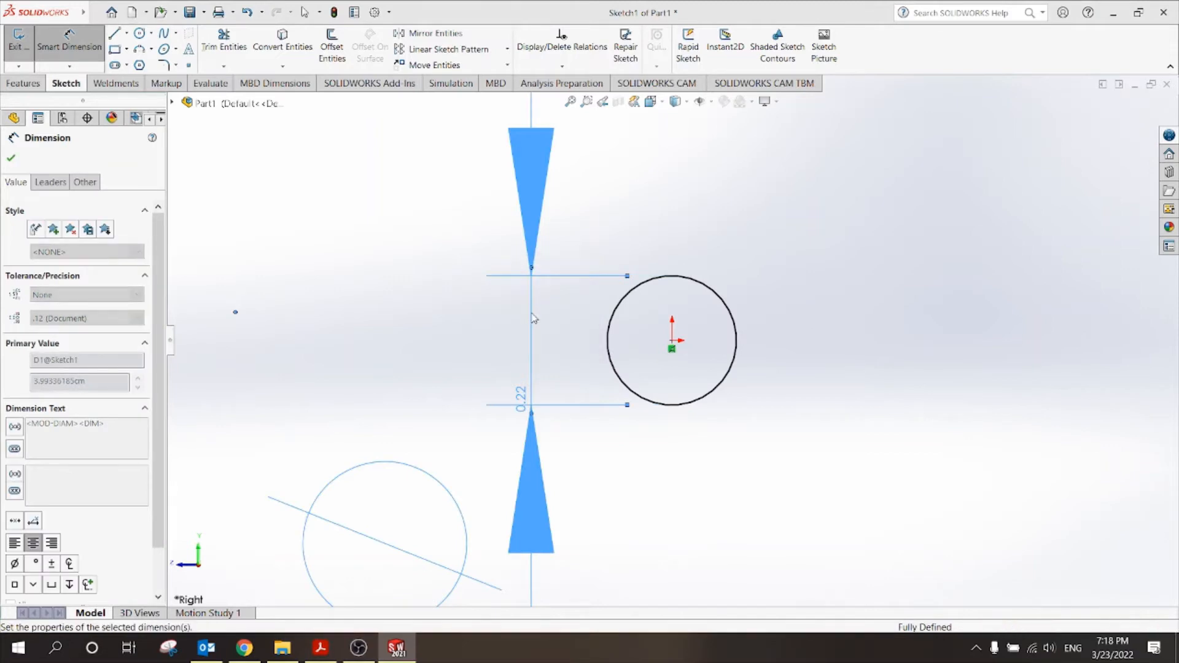
{"action": "left_click", "coordinate": [706, 439]}
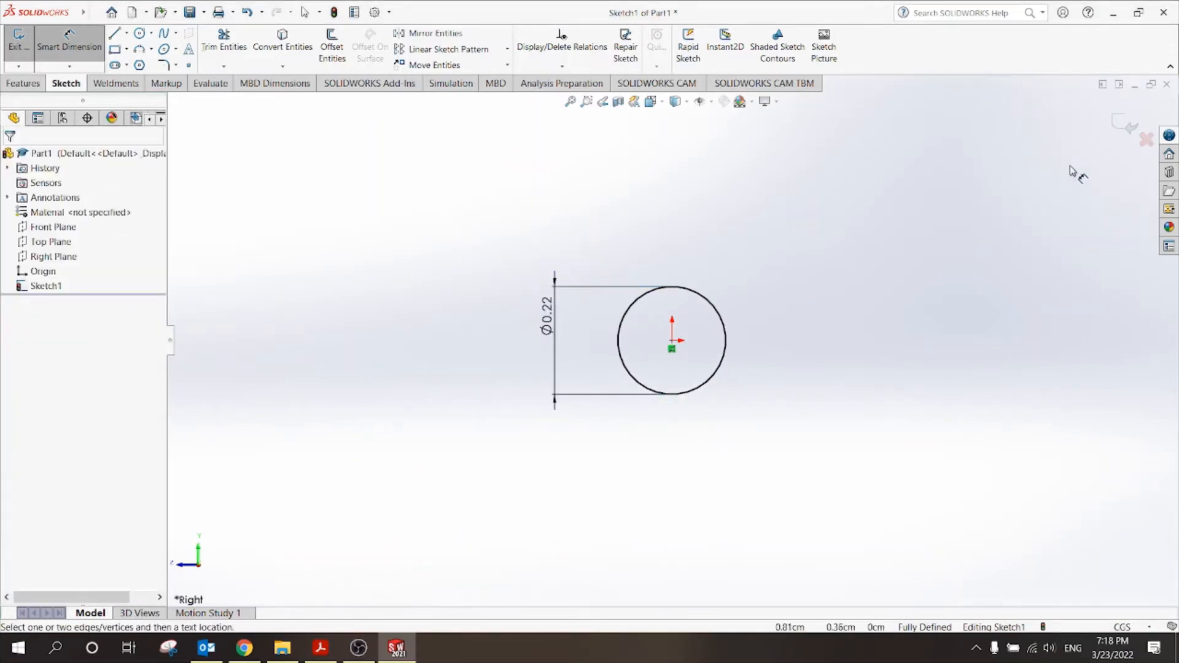
{"action": "left_click", "coordinate": [1125, 125]}
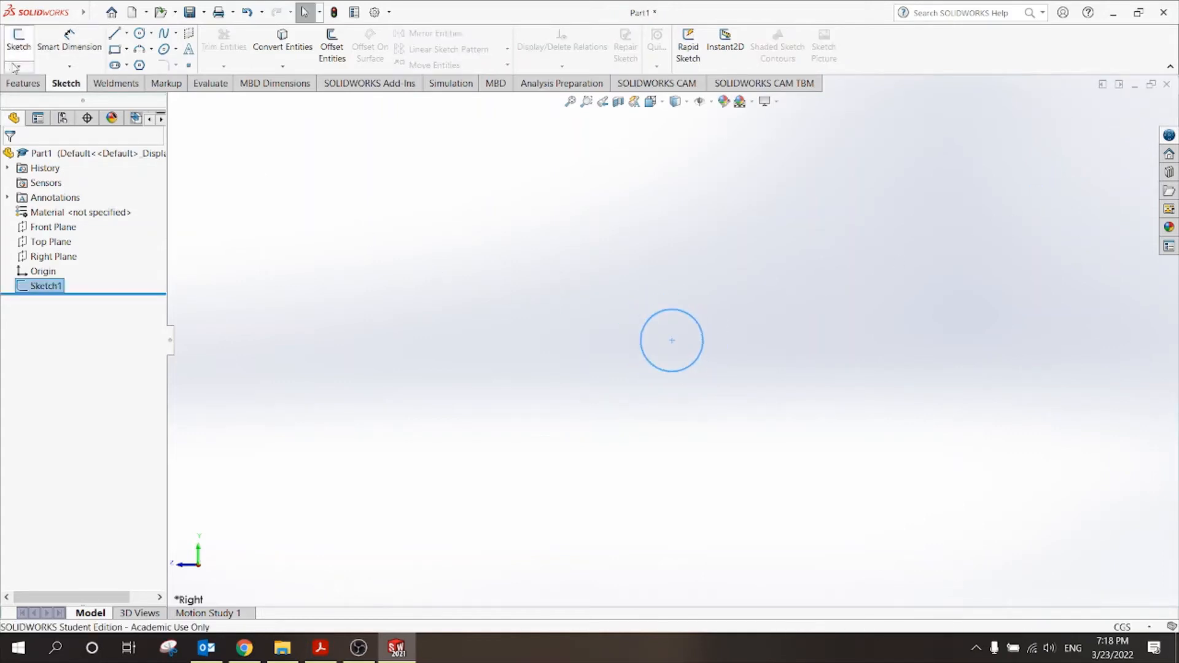
{"action": "left_click", "coordinate": [24, 84]}
{"action": "left_click", "coordinate": [25, 46]}
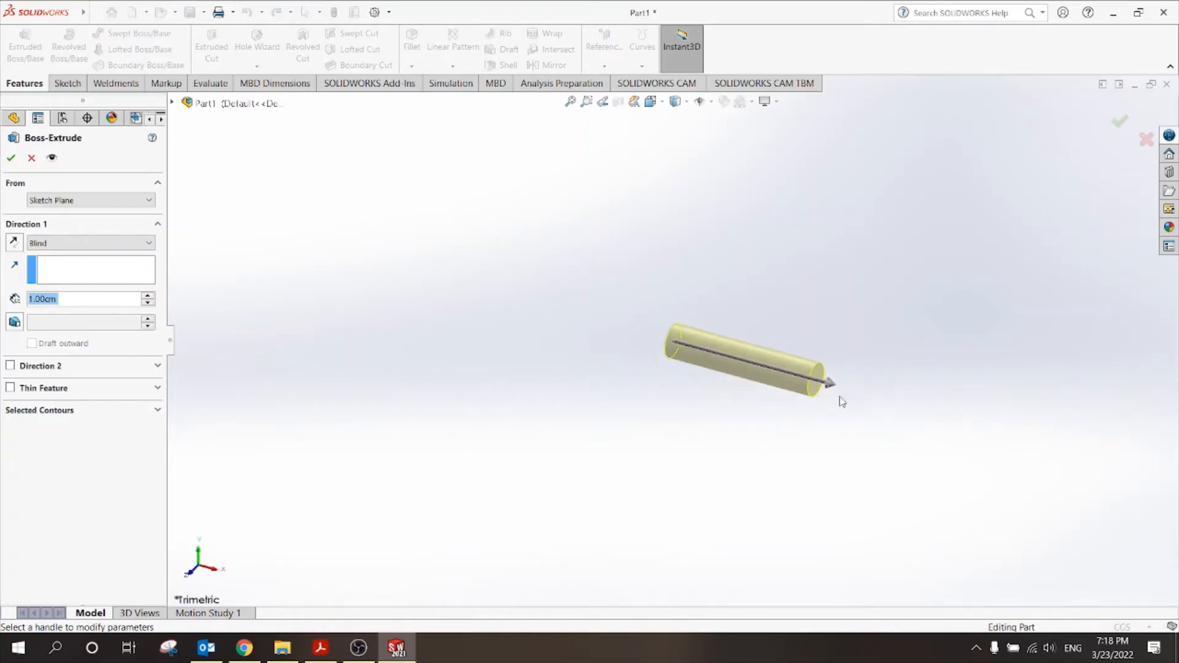
{"action": "mouse_move", "coordinate": [840, 397]}
{"action": "left_mouse_down"}
{"action": "mouse_move", "coordinate": [1077, 439]}
{"action": "mouse_move", "coordinate": [954, 427]}
{"action": "mouse_move", "coordinate": [810, 367]}
{"action": "mouse_move", "coordinate": [995, 424]}
{"action": "mouse_move", "coordinate": [1068, 429]}
{"action": "mouse_move", "coordinate": [809, 378]}
{"action": "mouse_move", "coordinate": [1068, 450]}
{"action": "mouse_move", "coordinate": [863, 398]}
{"action": "mouse_move", "coordinate": [824, 371]}
{"action": "mouse_move", "coordinate": [988, 423]}
{"action": "left_mouse_up"}
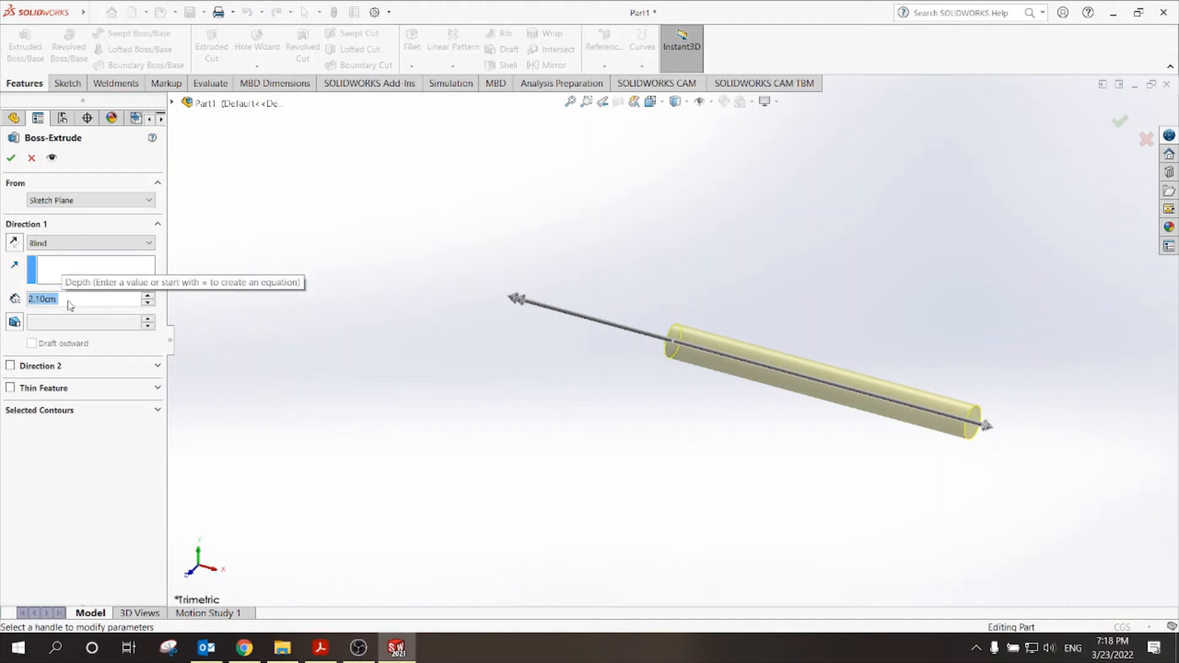
{"action": "left_click", "coordinate": [31, 159]}
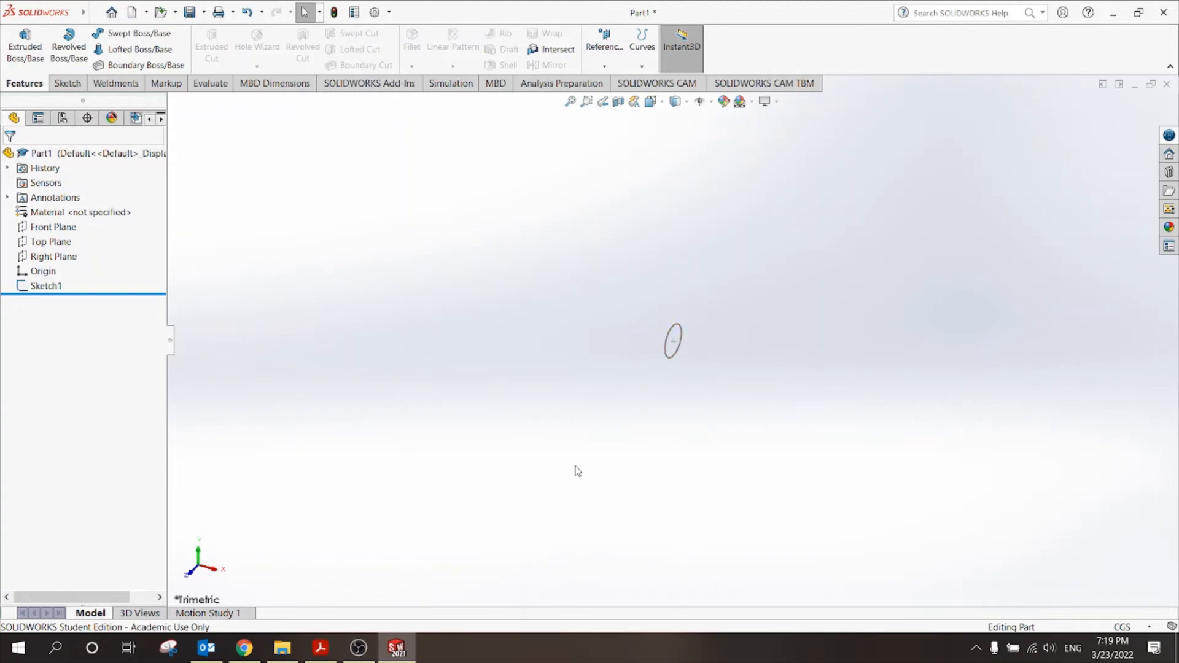
- Compare the hook in the PDF drawing with the Right and Top planes around the circle in isometric view
{"action": "left_click", "coordinate": [329, 654]}
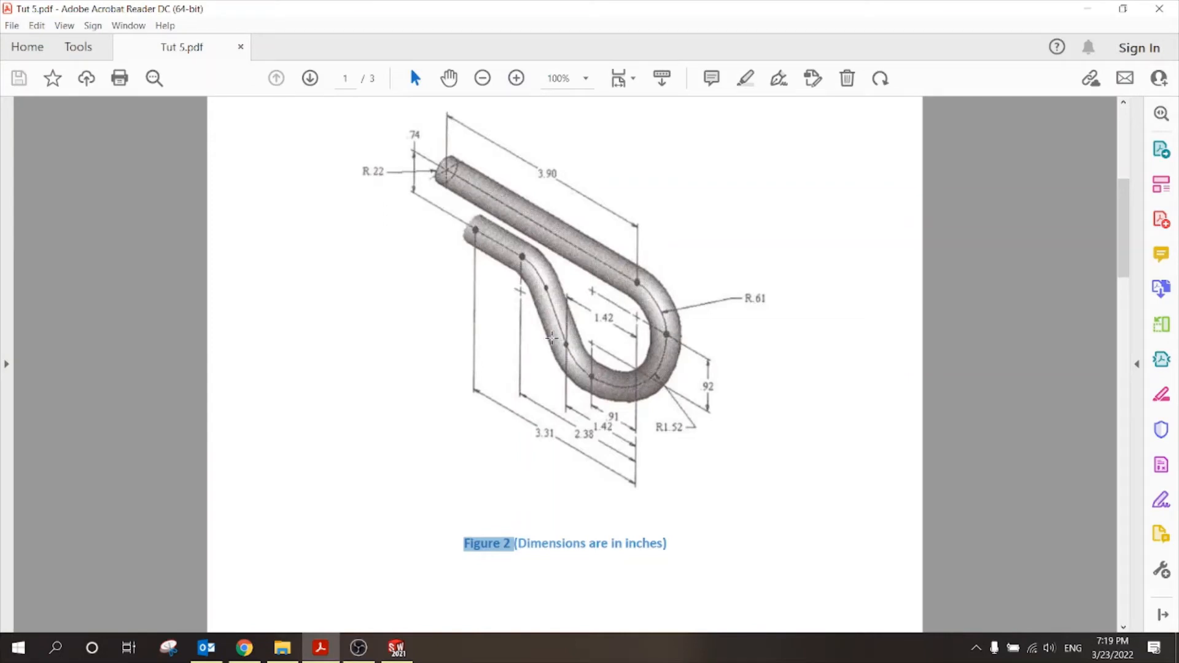
{"action": "left_click", "coordinate": [398, 648]}
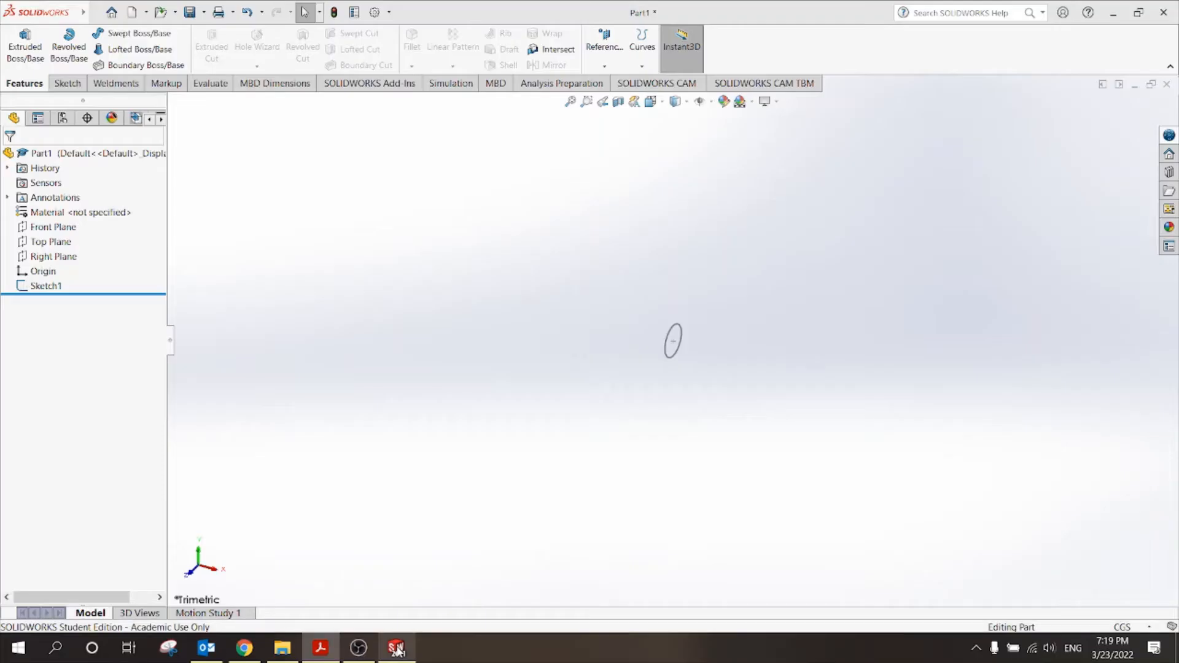
{"action": "left_click", "coordinate": [650, 101]}
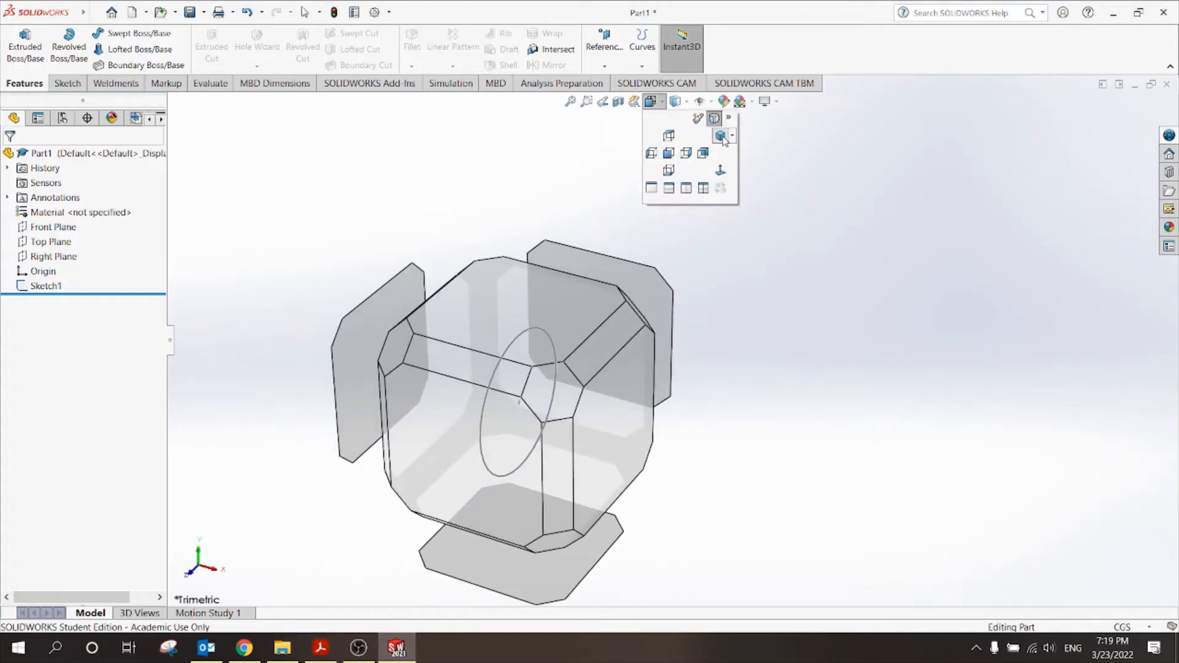
{"action": "left_click", "coordinate": [721, 137]}
{"action": "scroll", "coordinate": [692, 280], "scroll_direction": "up", "scroll_amount": 3}
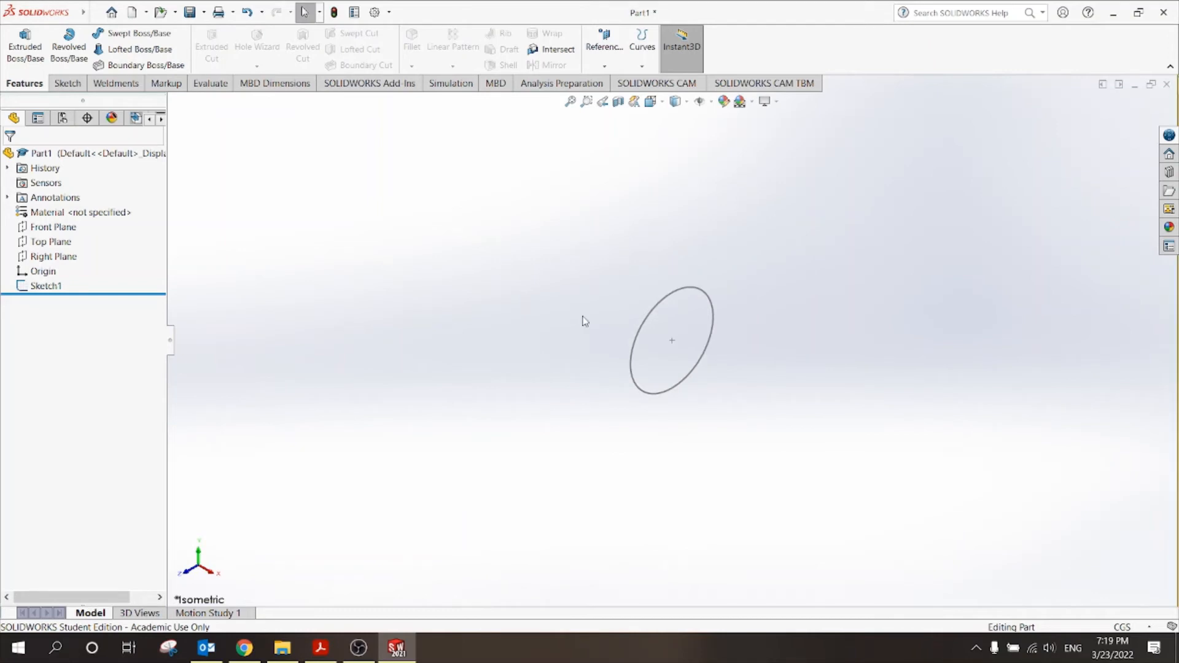
{"action": "scroll", "coordinate": [584, 321], "scroll_direction": "up", "scroll_amount": 2}
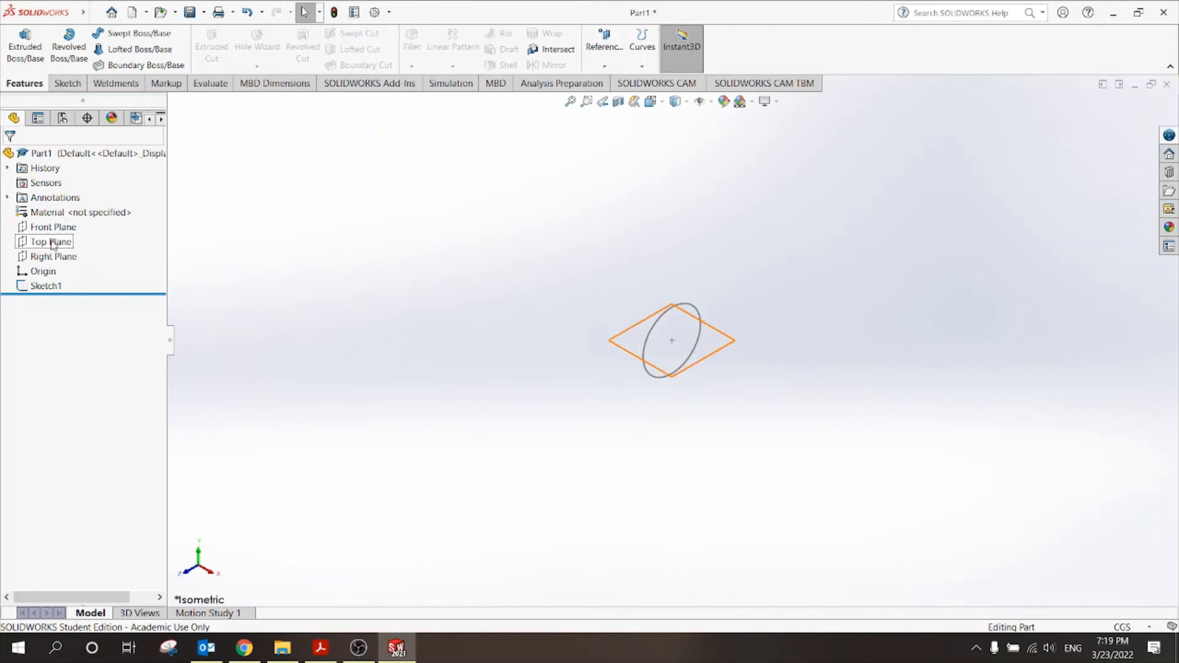
{"action": "left_click", "coordinate": [53, 257]}
{"action": "left_click", "coordinate": [54, 257]}
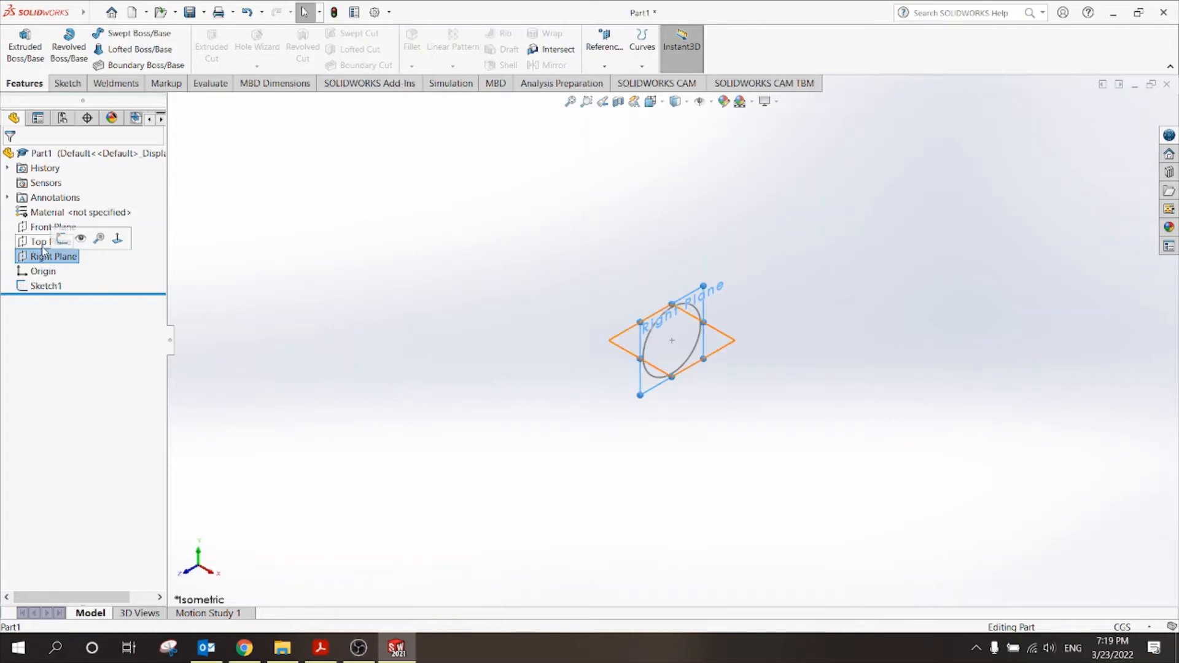
{"action": "left_click", "coordinate": [40, 242]}
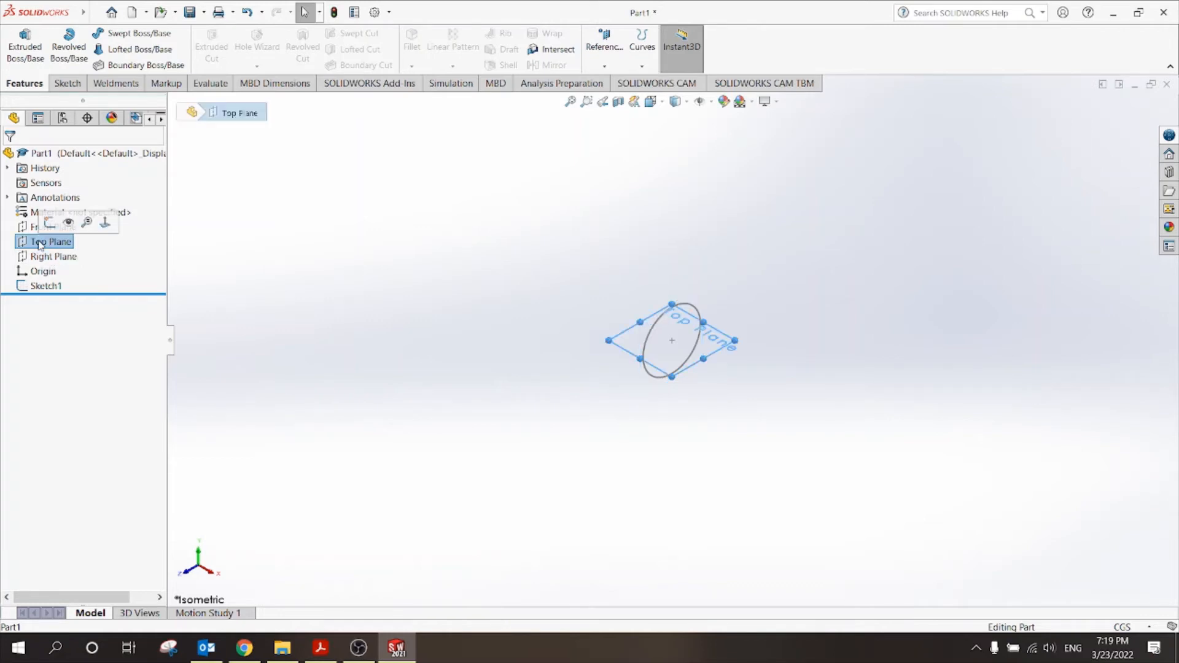
- Start a new sketch on the Front Plane and orient the view to the front
{"action": "left_click", "coordinate": [38, 228]}
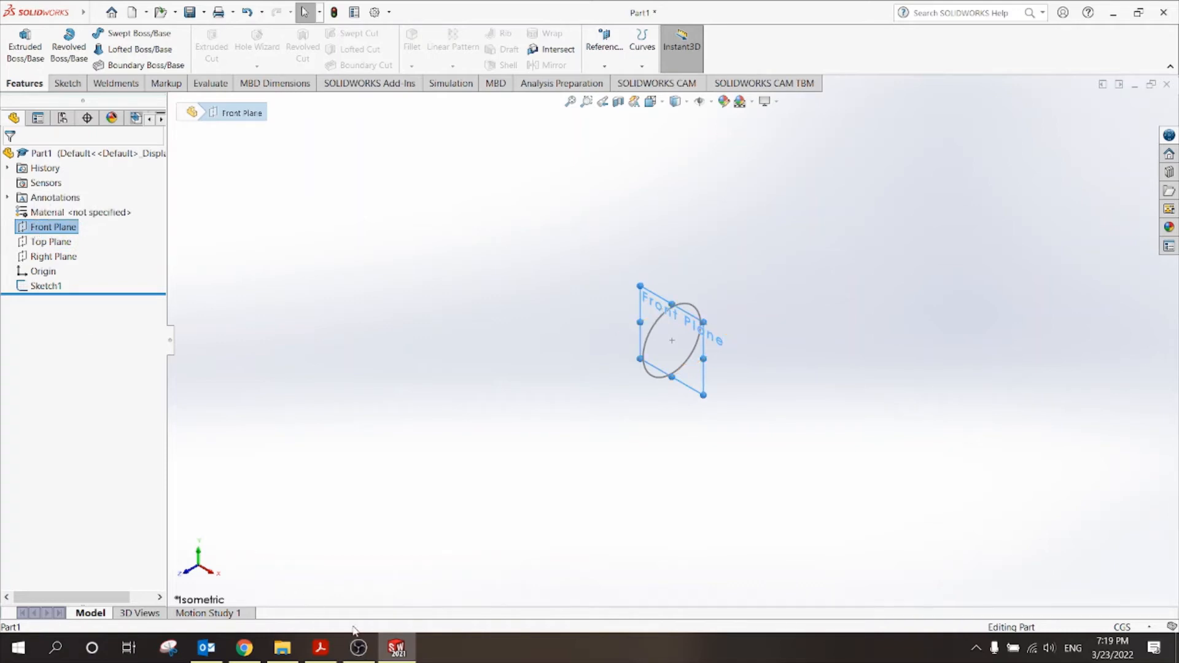
{"action": "left_click", "coordinate": [336, 650]}
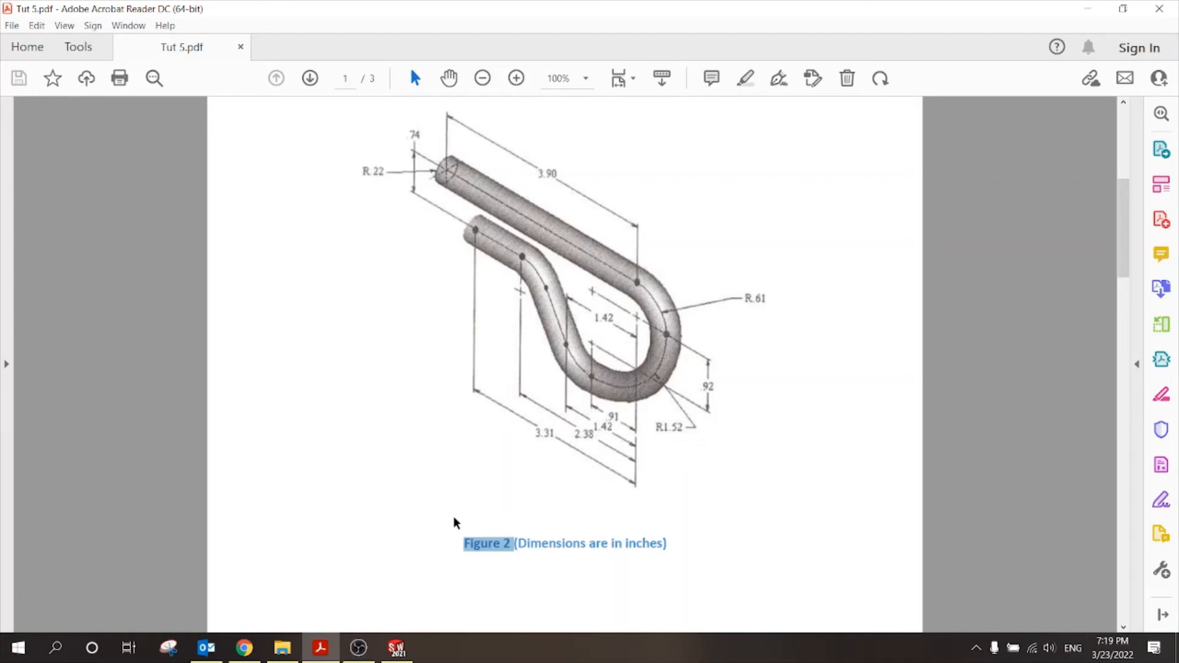
{"action": "left_click", "coordinate": [396, 647]}
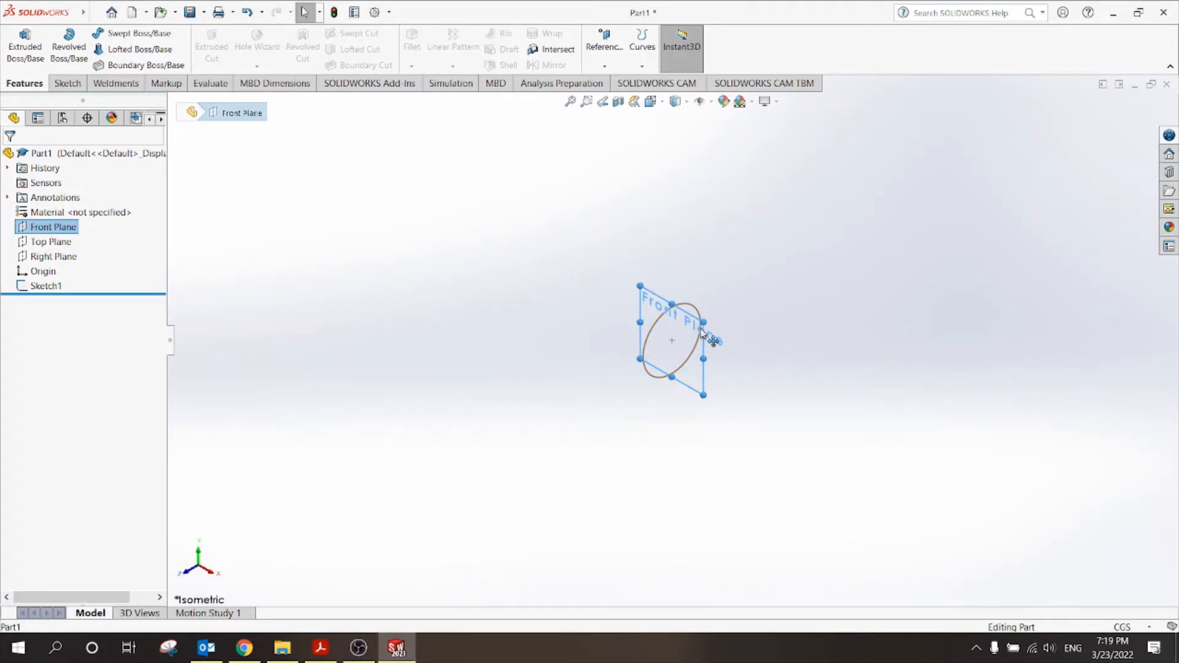
{"action": "left_click", "coordinate": [702, 359]}
{"action": "left_click", "coordinate": [760, 327]}
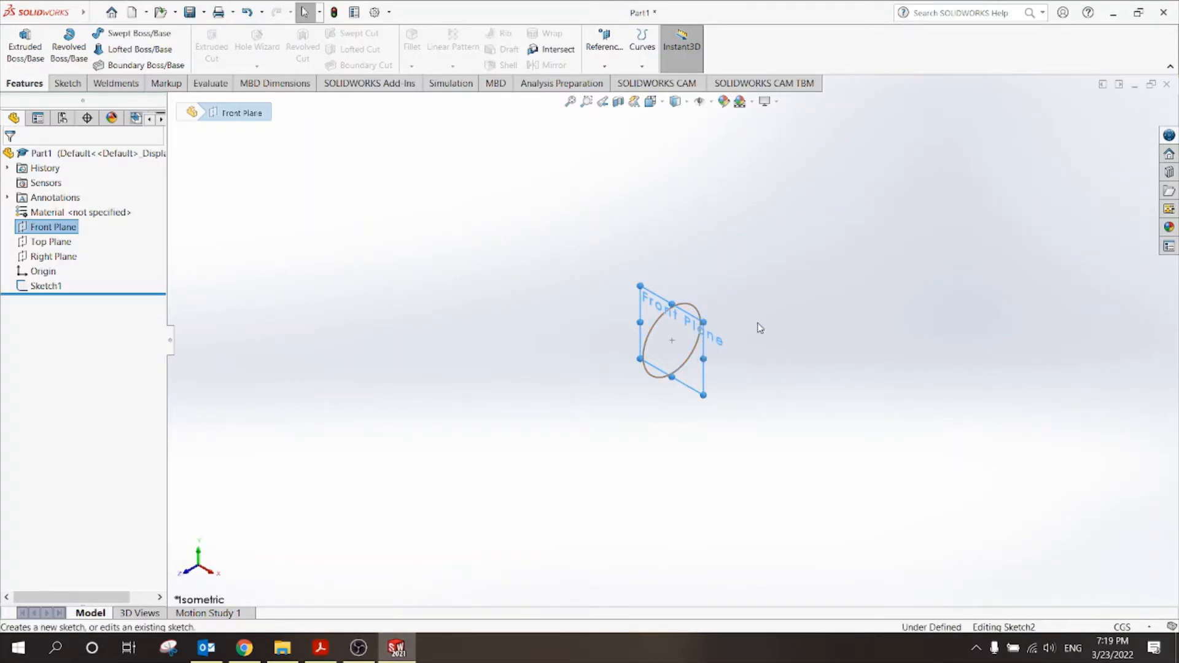
{"action": "left_click", "coordinate": [663, 104]}
{"action": "left_click", "coordinate": [670, 154]}
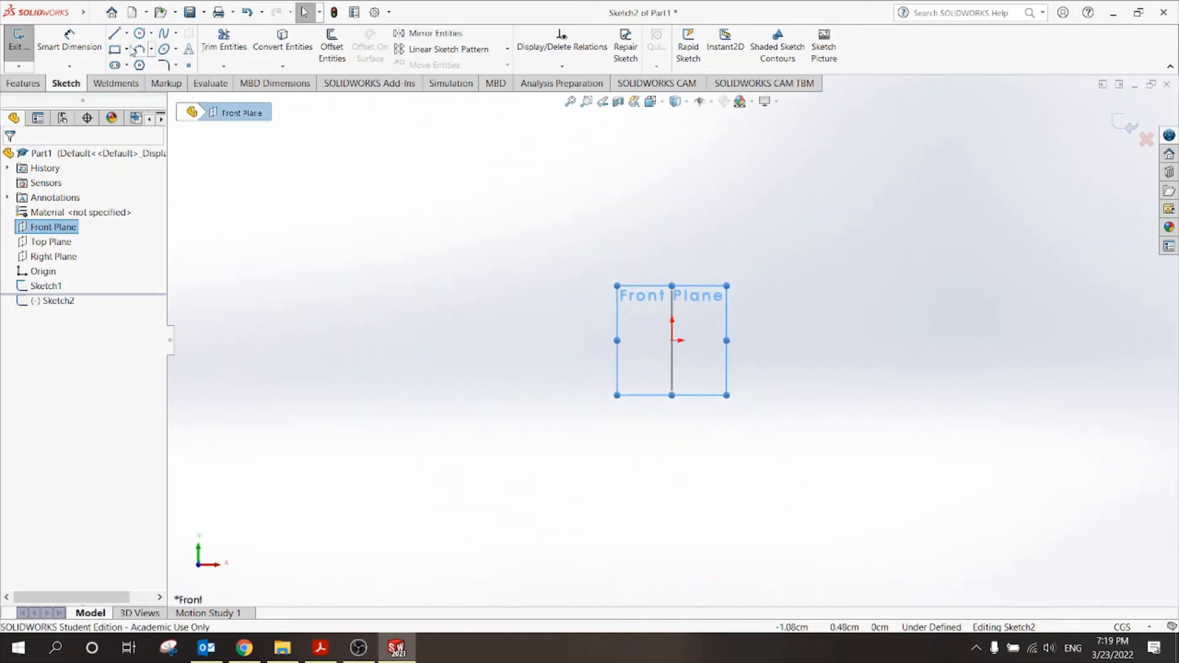
- Draw a horizontal line about 0.58 cm long from the origin in the positive X direction
{"action": "left_click", "coordinate": [114, 33]}
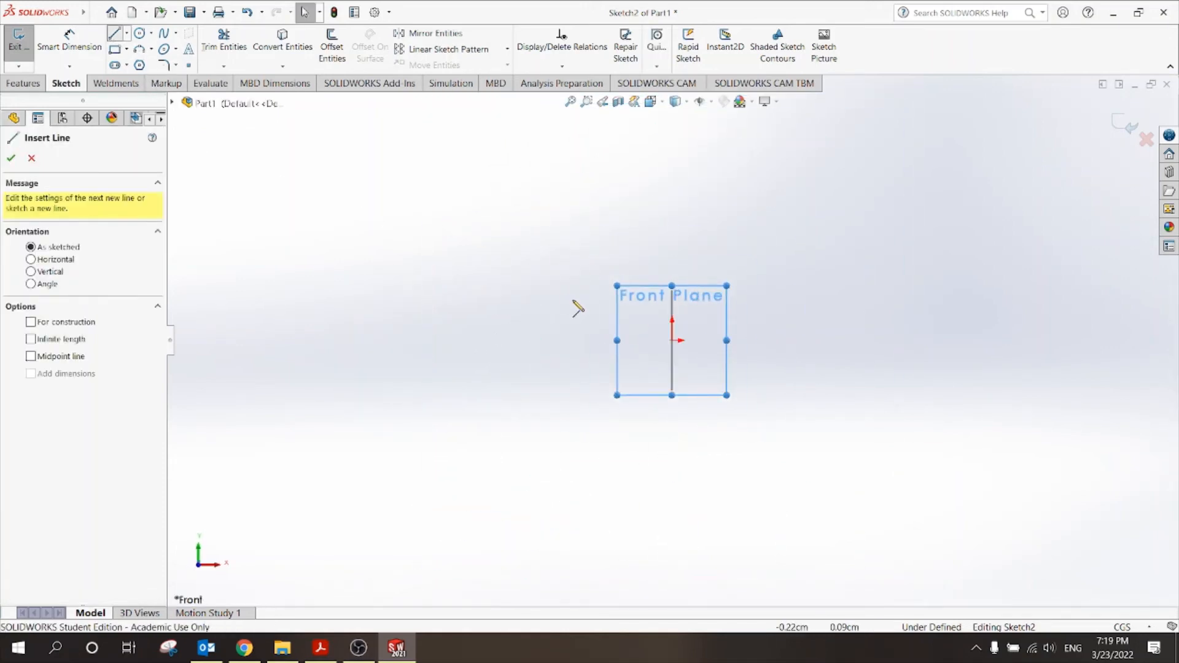
{"action": "left_click", "coordinate": [672, 340]}
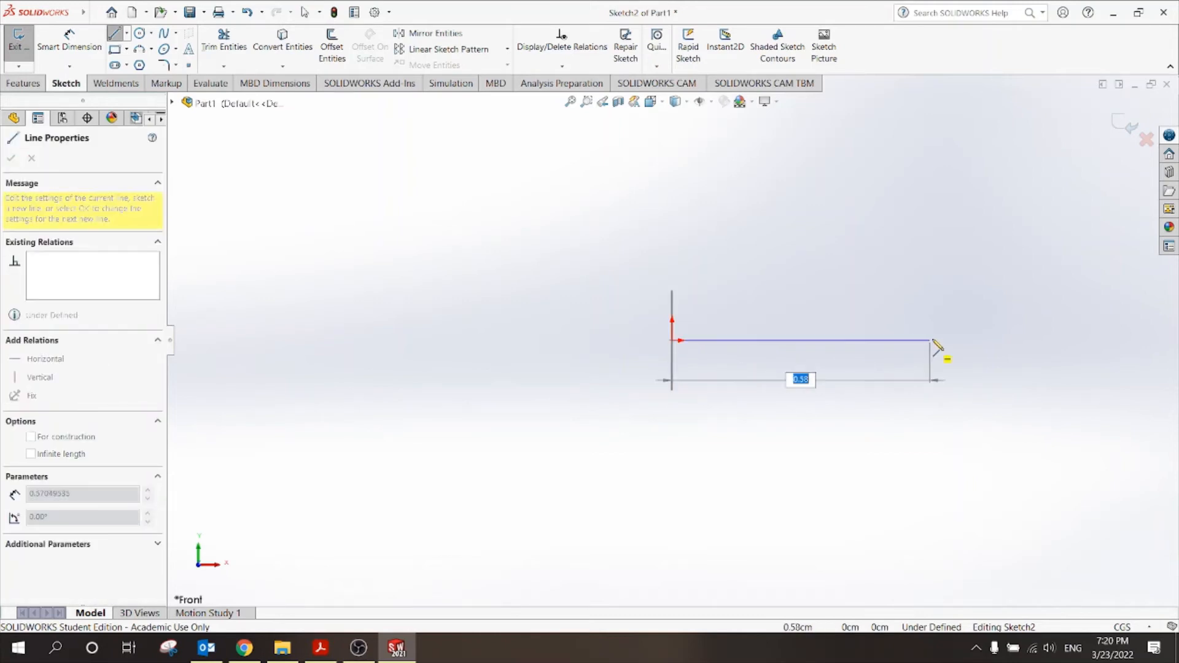
{"action": "left_click", "coordinate": [932, 341]}
{"action": "key", "text": "Escape"}
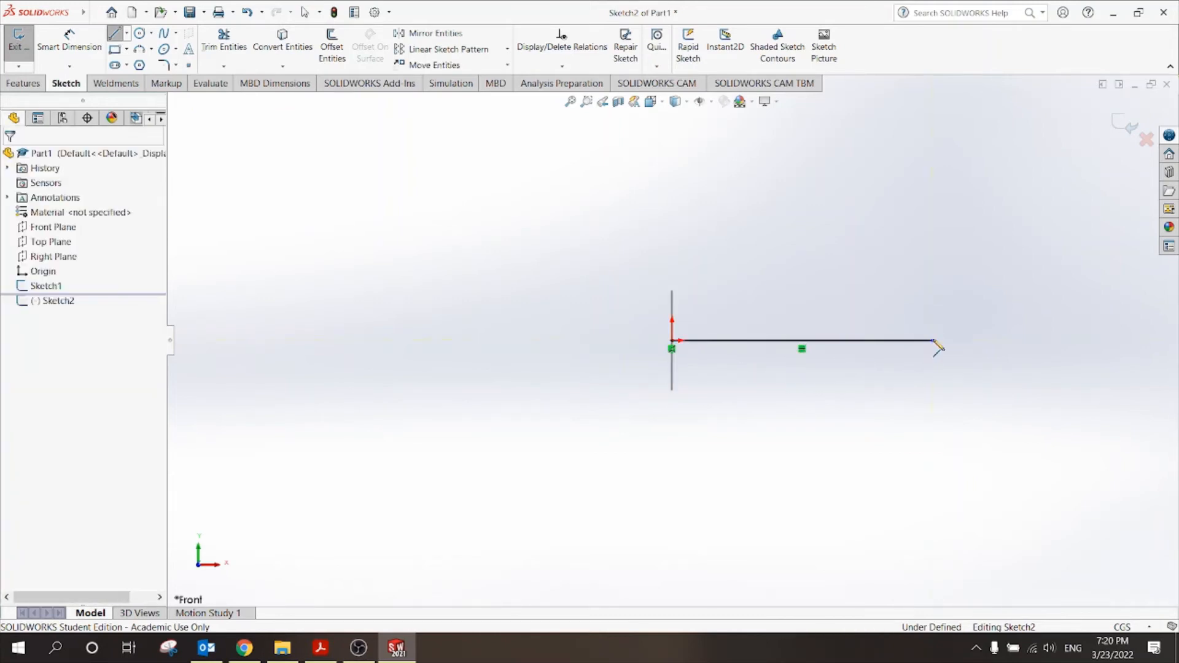
- Check the straight section's length in the PDF drawing and dimension the horizontal line to 3.9
{"action": "left_click", "coordinate": [321, 648]}
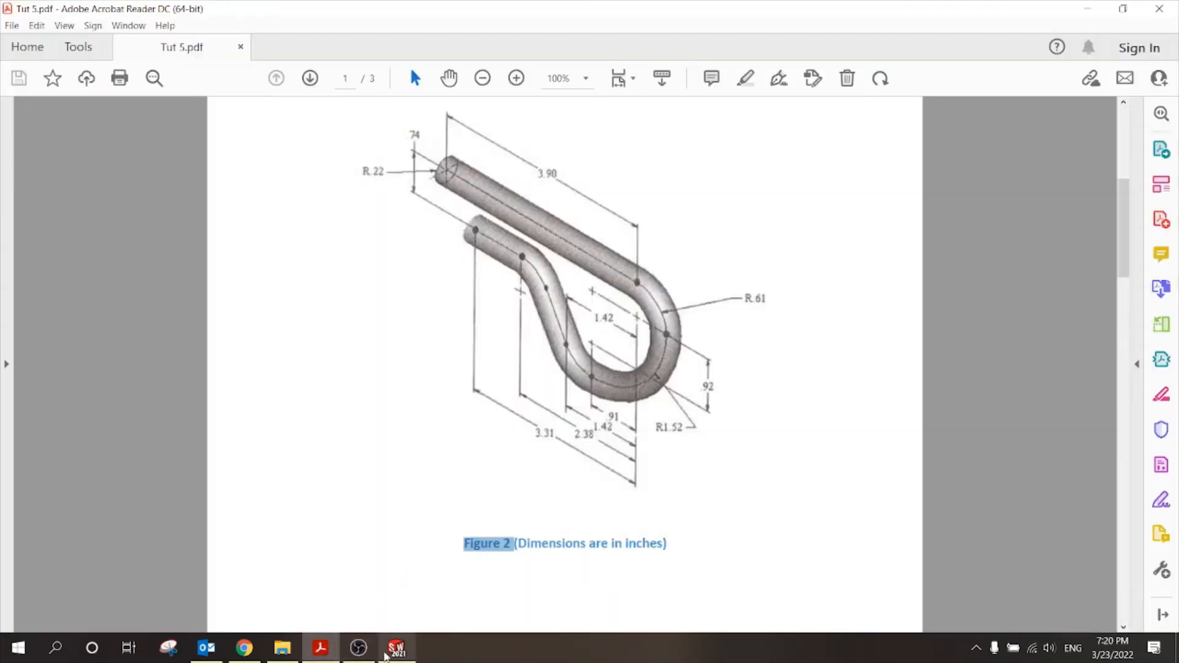
{"action": "left_click", "coordinate": [397, 650]}
{"action": "left_click", "coordinate": [69, 43]}
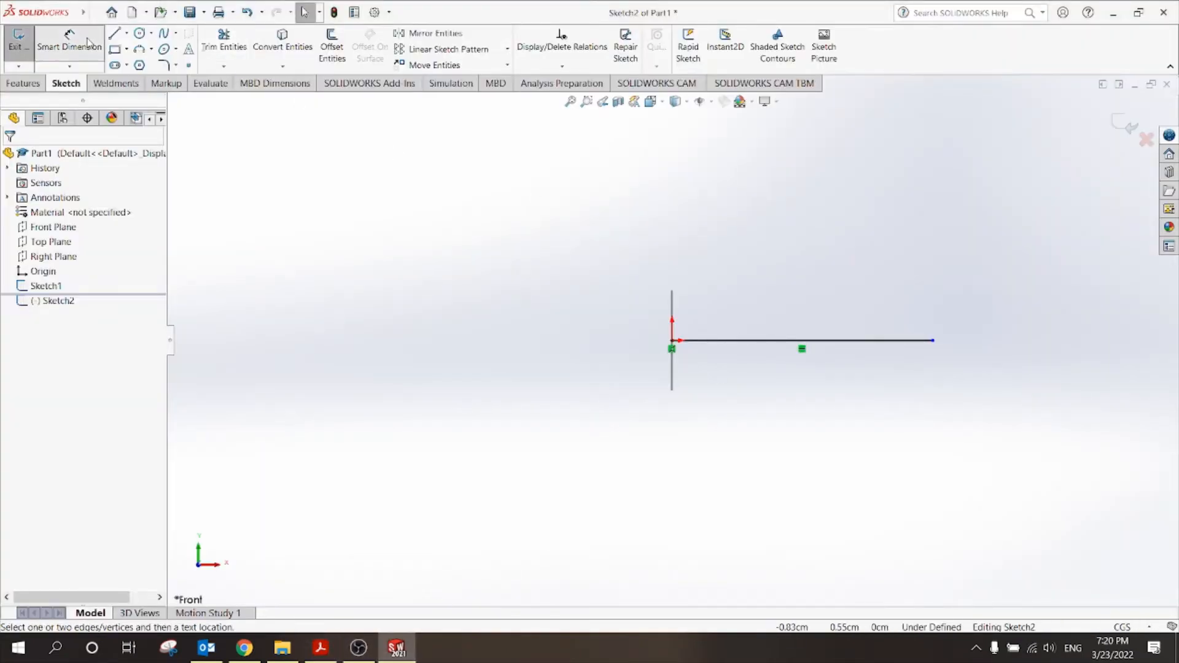
{"action": "left_click", "coordinate": [839, 340]}
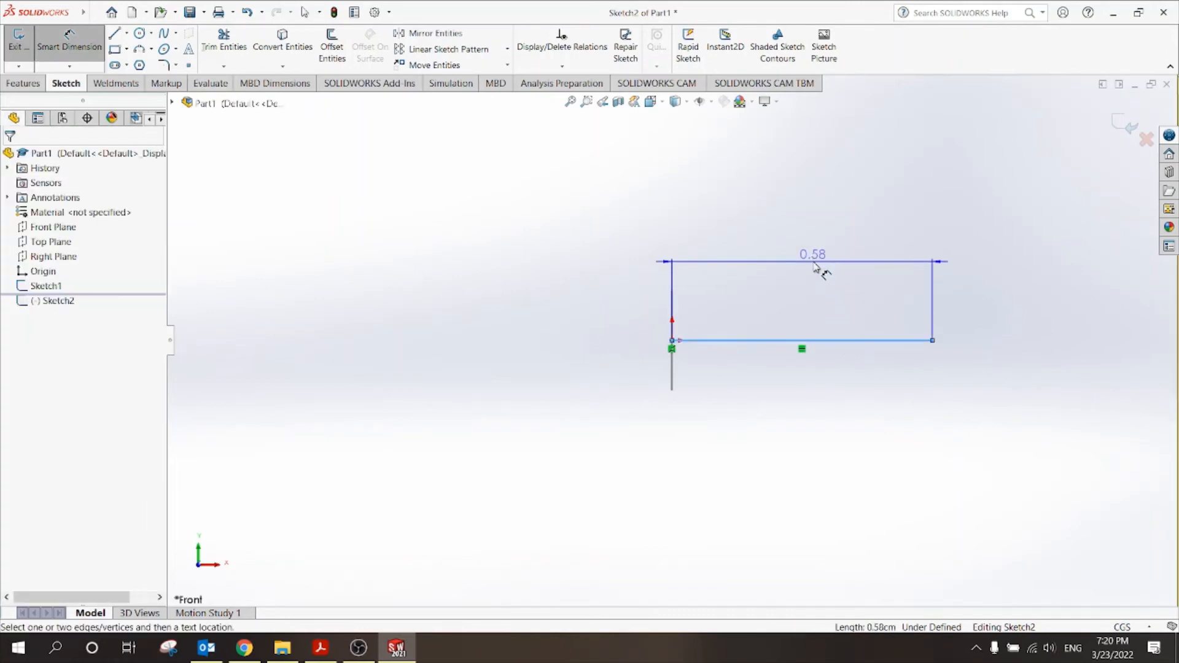
{"action": "left_click", "coordinate": [814, 265]}
{"action": "type", "text": "3.9"}
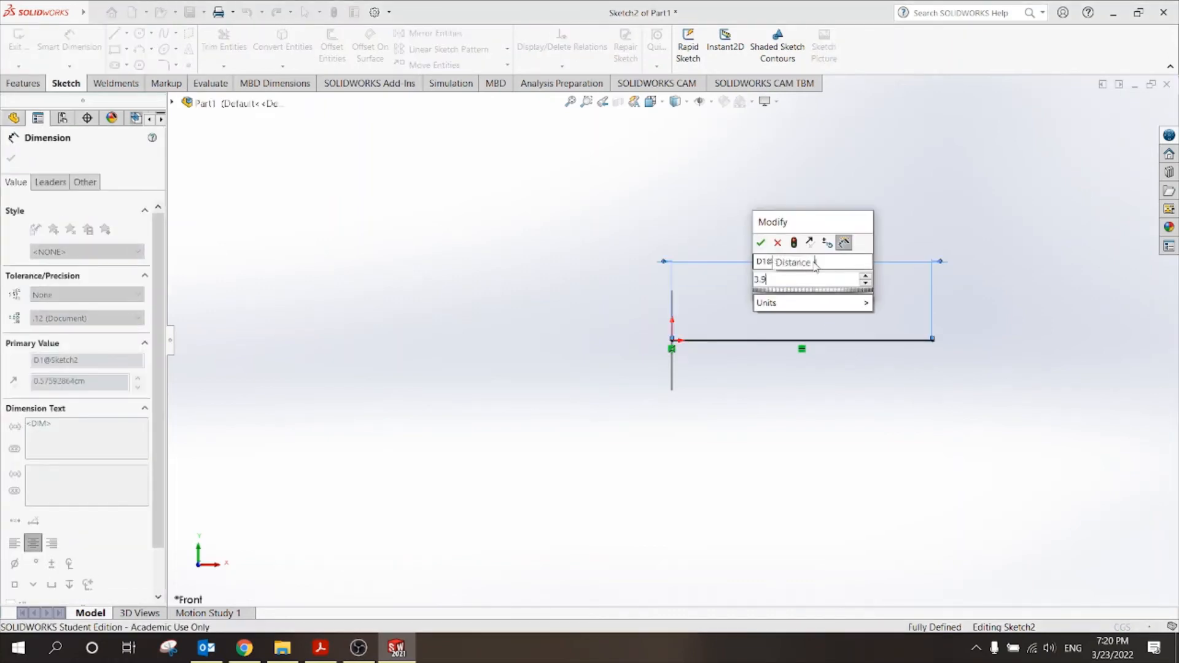
{"action": "key", "text": "Return"}
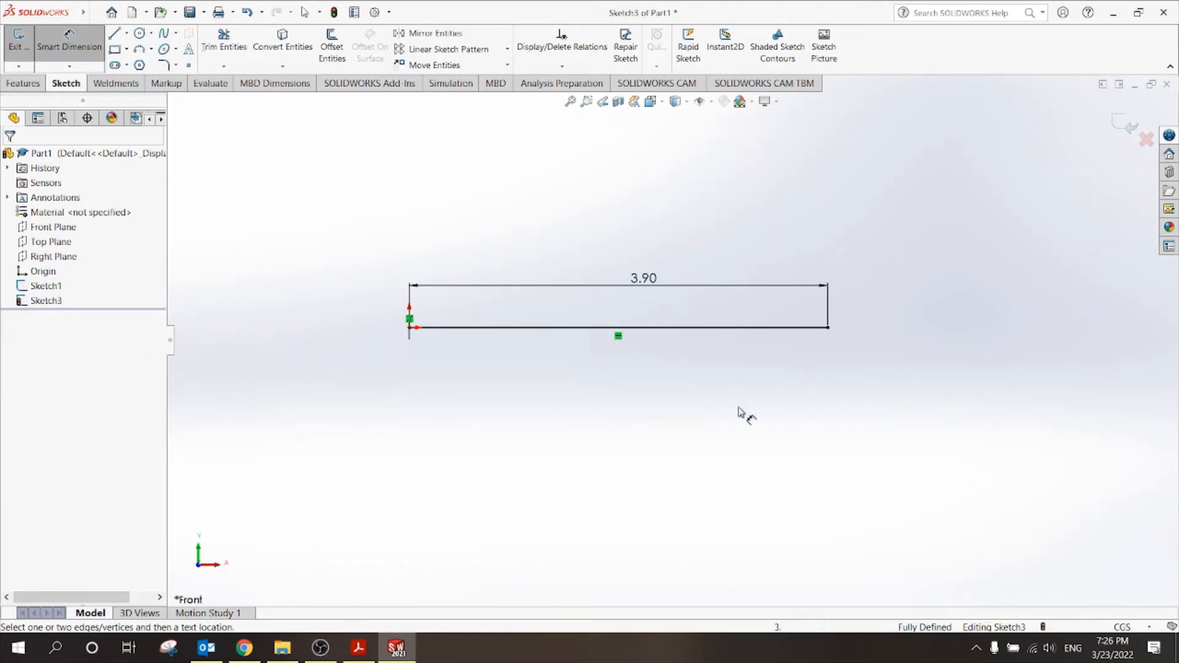
- Check the bend in the PDF drawing and sketch a circle about 1.87 cm in diameter directly below the line's end, passing through that endpoint
{"action": "left_click", "coordinate": [358, 647]}
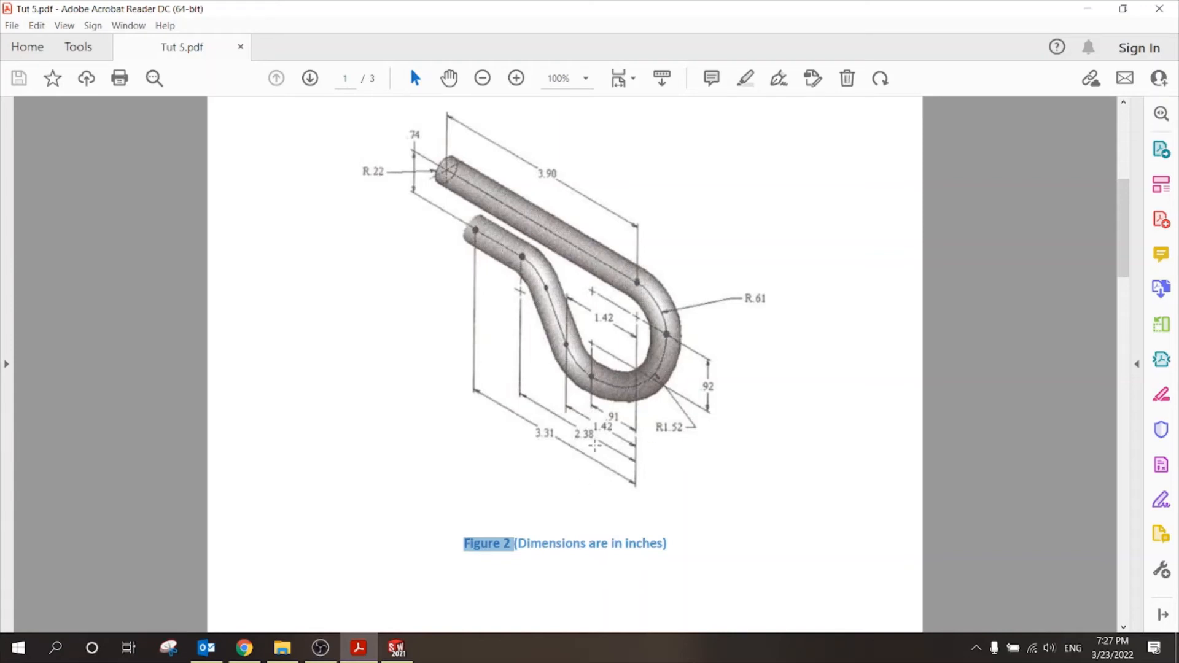
{"action": "left_click", "coordinate": [396, 647]}
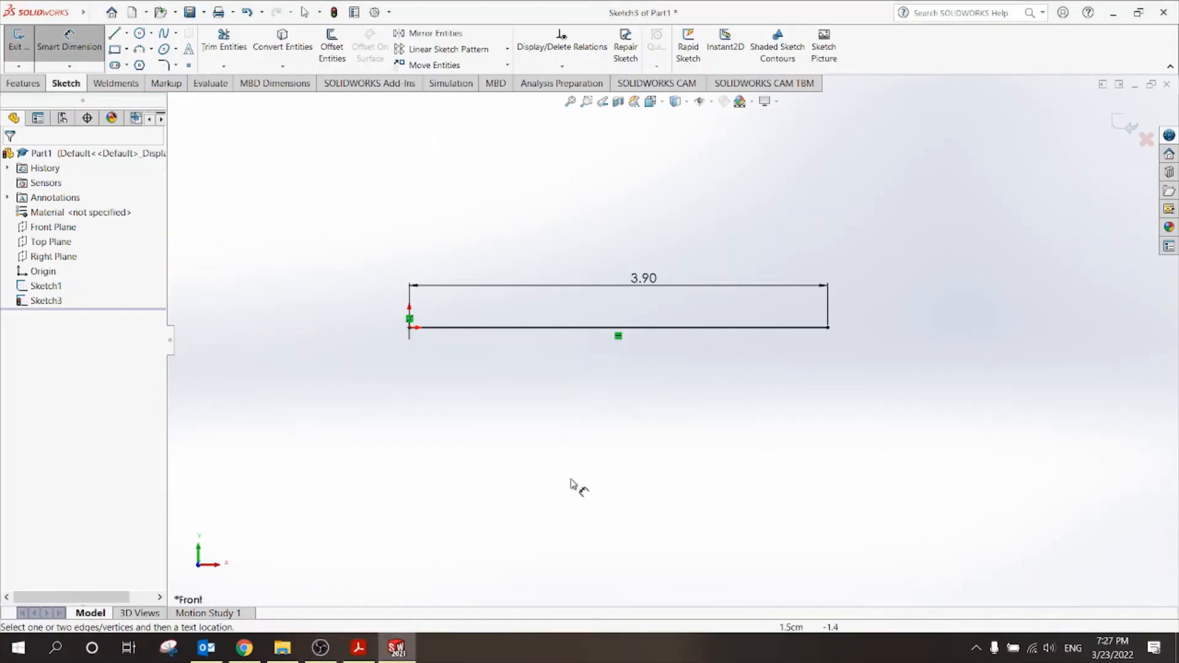
{"action": "left_click", "coordinate": [139, 33]}
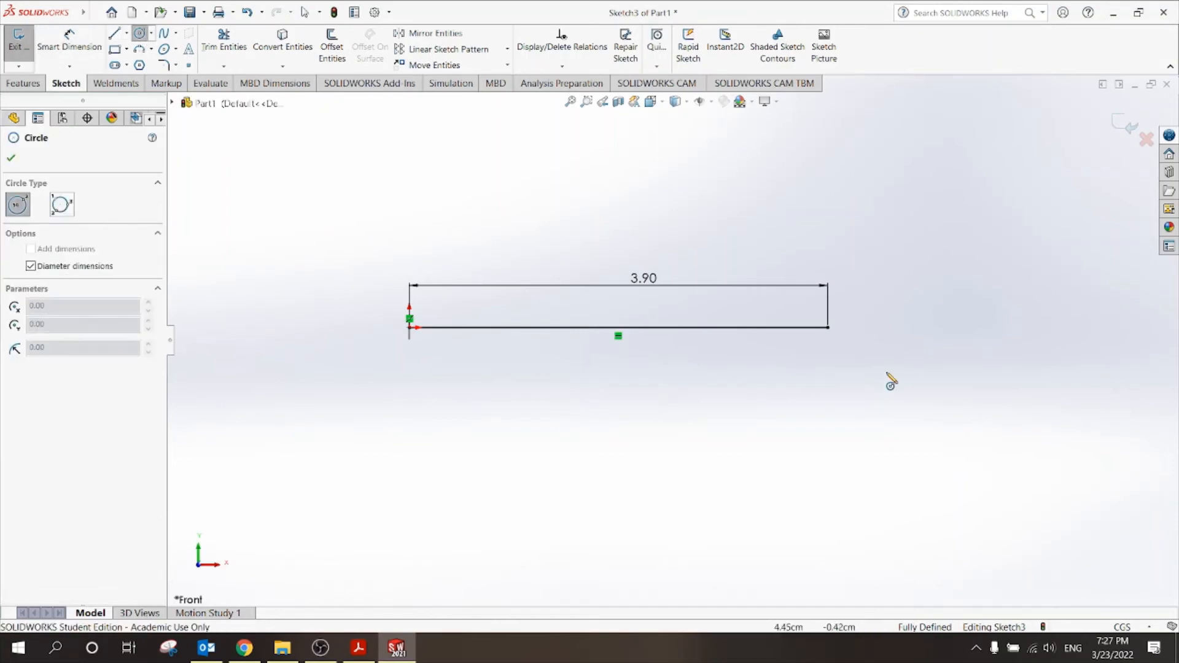
{"action": "left_click", "coordinate": [827, 426]}
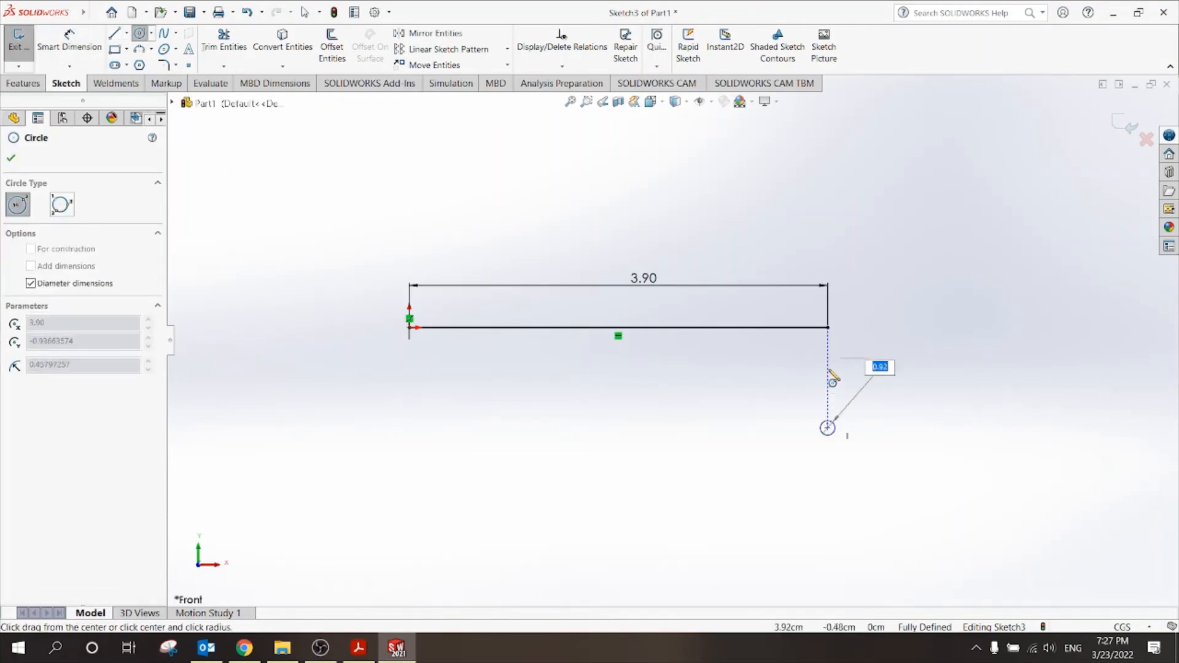
{"action": "left_click", "coordinate": [827, 327]}
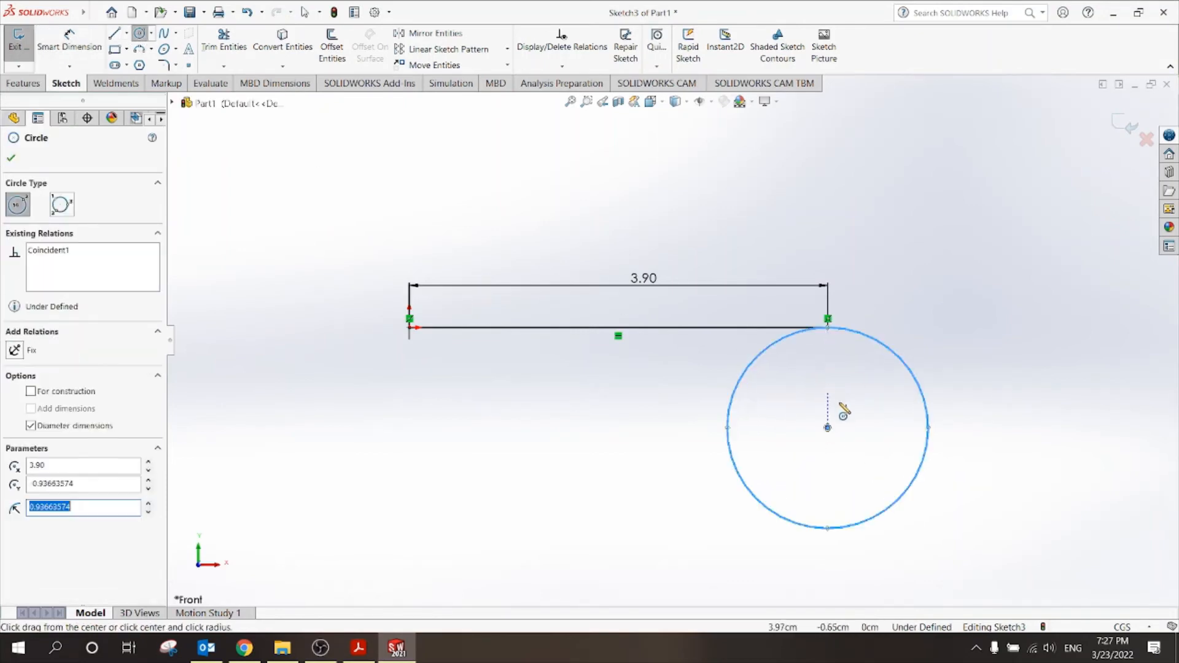
- Dimension the circle's diameter to 1.6 cm
{"action": "left_click", "coordinate": [74, 38]}
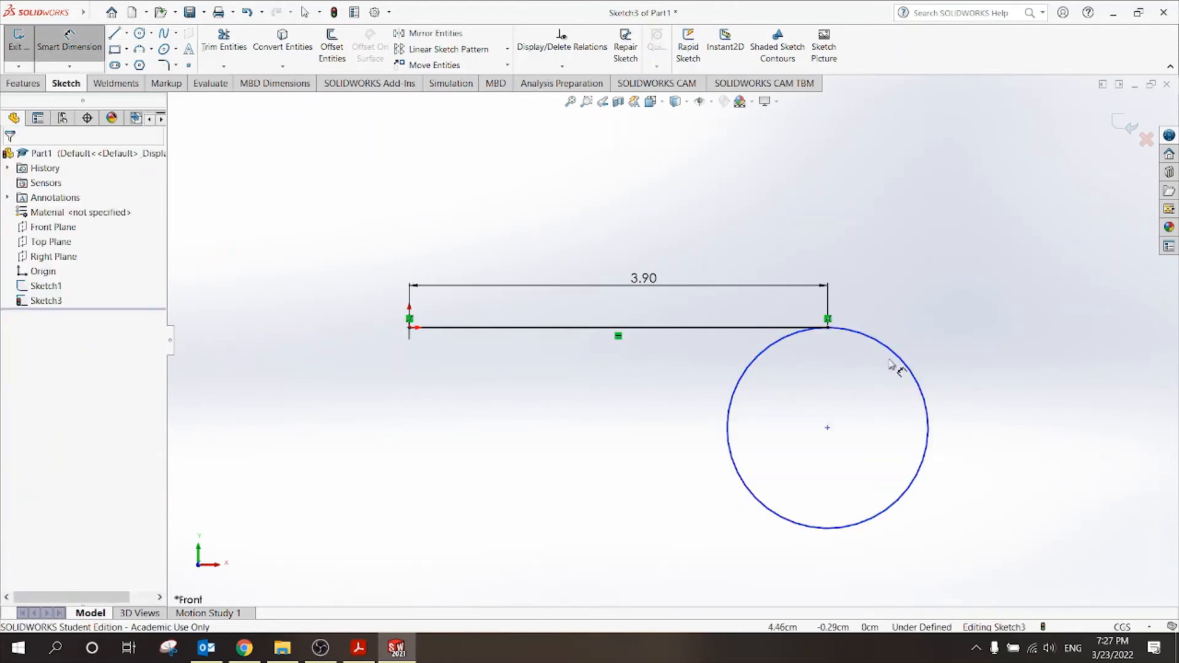
{"action": "left_click", "coordinate": [908, 367]}
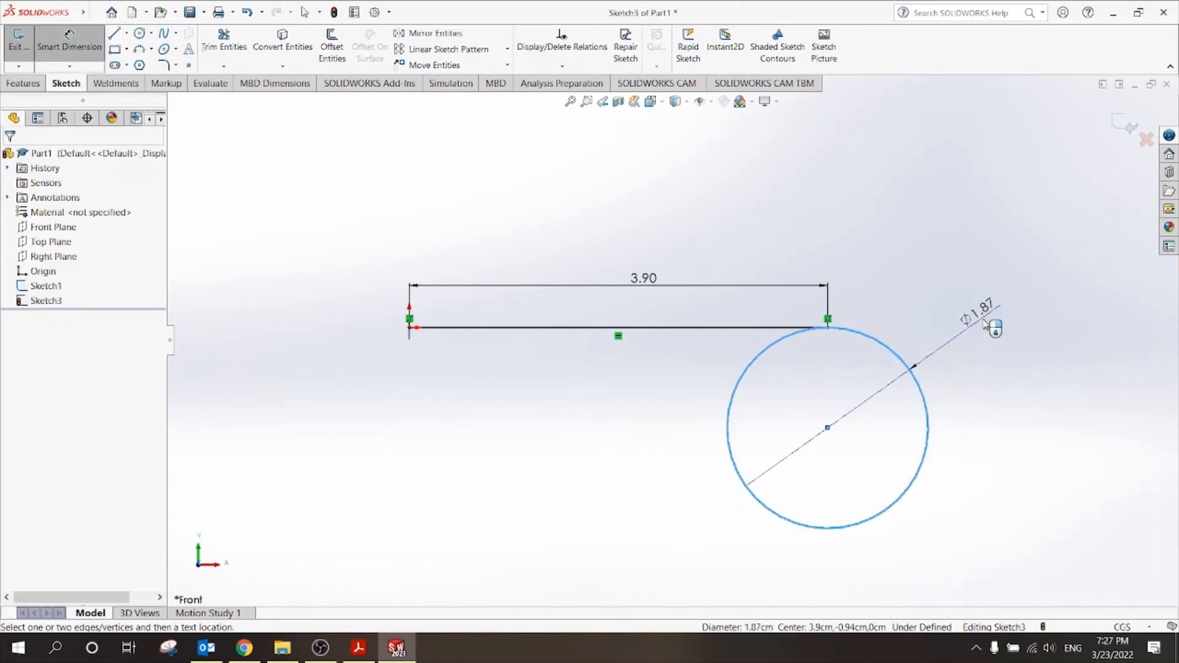
{"action": "left_click", "coordinate": [988, 319]}
{"action": "type", "text": "1.6"}
{"action": "key", "text": "Return"}
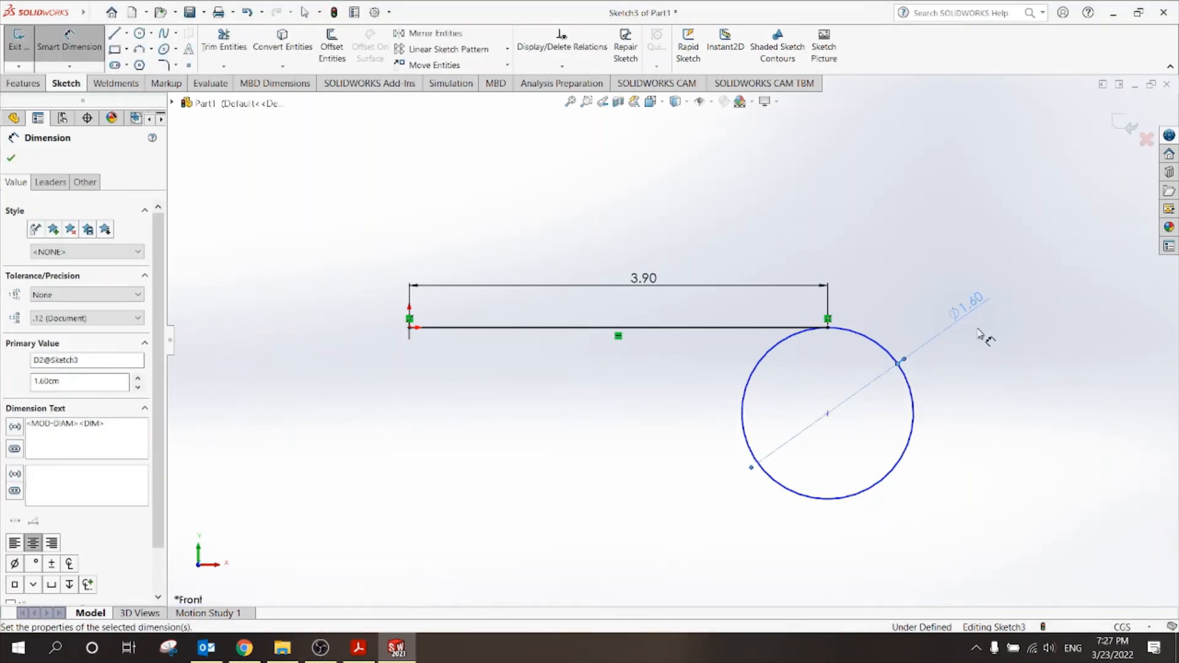
- From the circle's lower right, draw a tangent line about 1.5 cm down-left, one about 1.8 cm up-left and a horizontal one about 1.6 cm leftward
{"action": "left_click", "coordinate": [115, 37]}
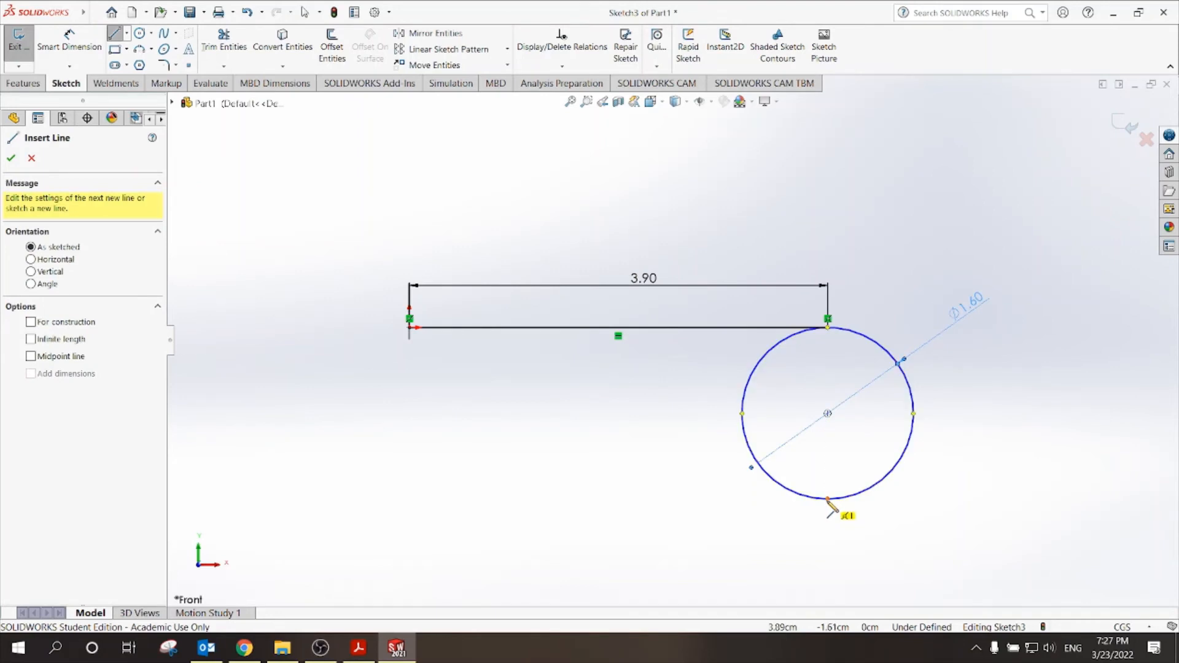
{"action": "left_click", "coordinate": [877, 483]}
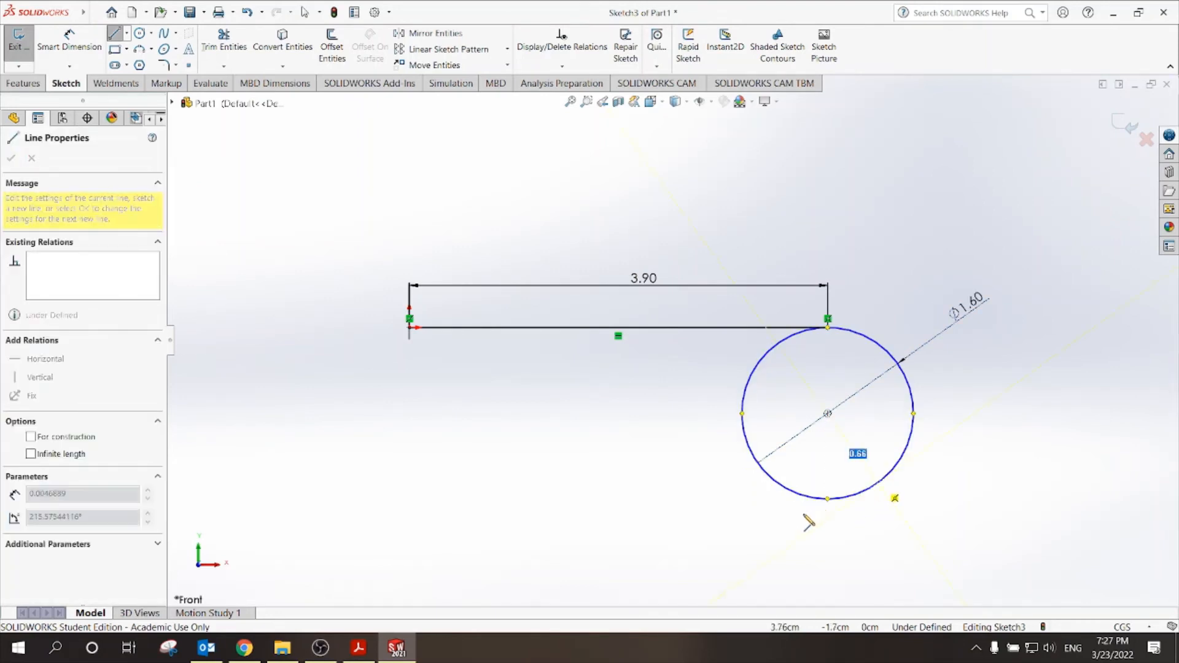
{"action": "left_click", "coordinate": [710, 550]}
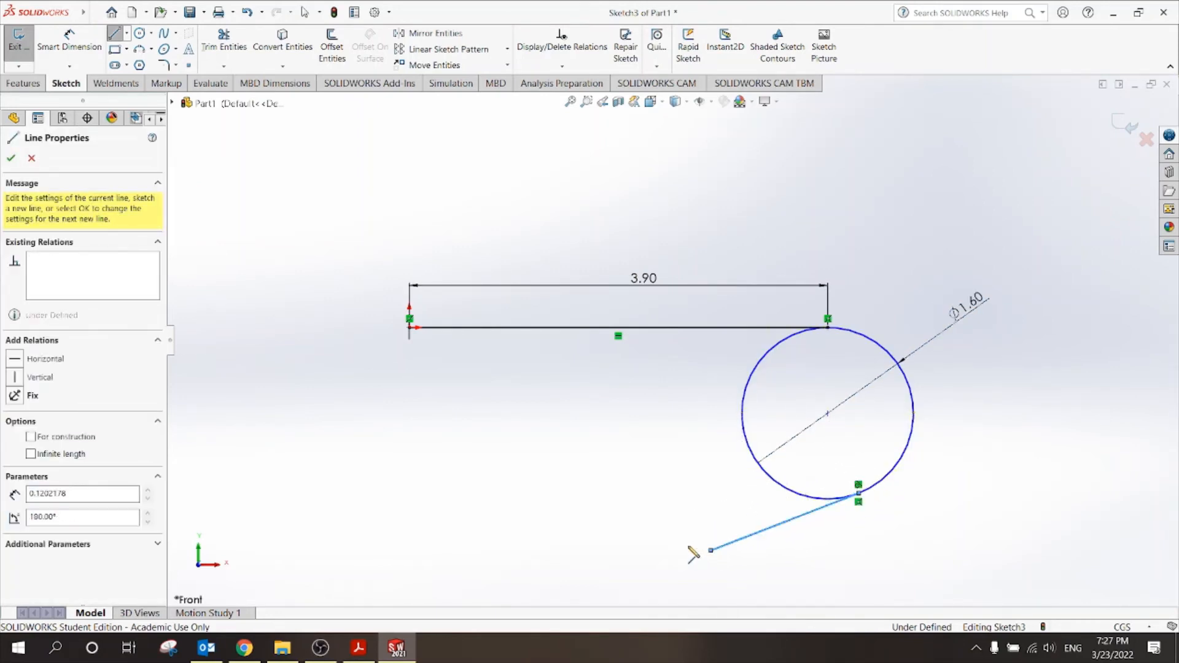
{"action": "left_click", "coordinate": [535, 473]}
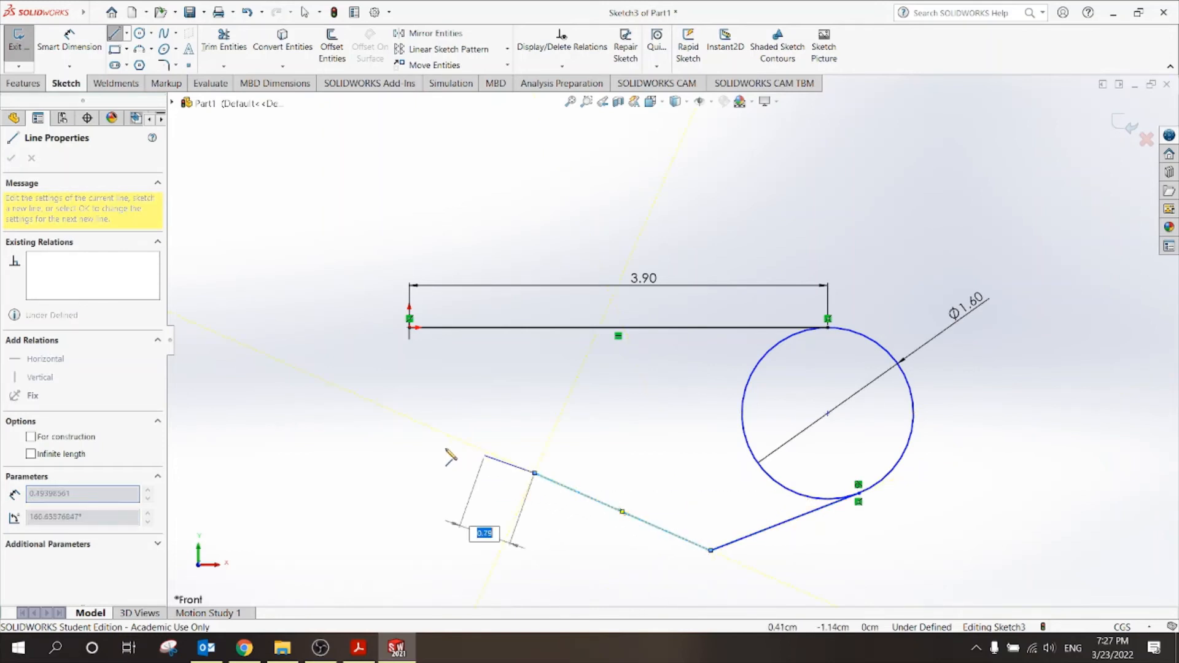
{"action": "left_click", "coordinate": [364, 473]}
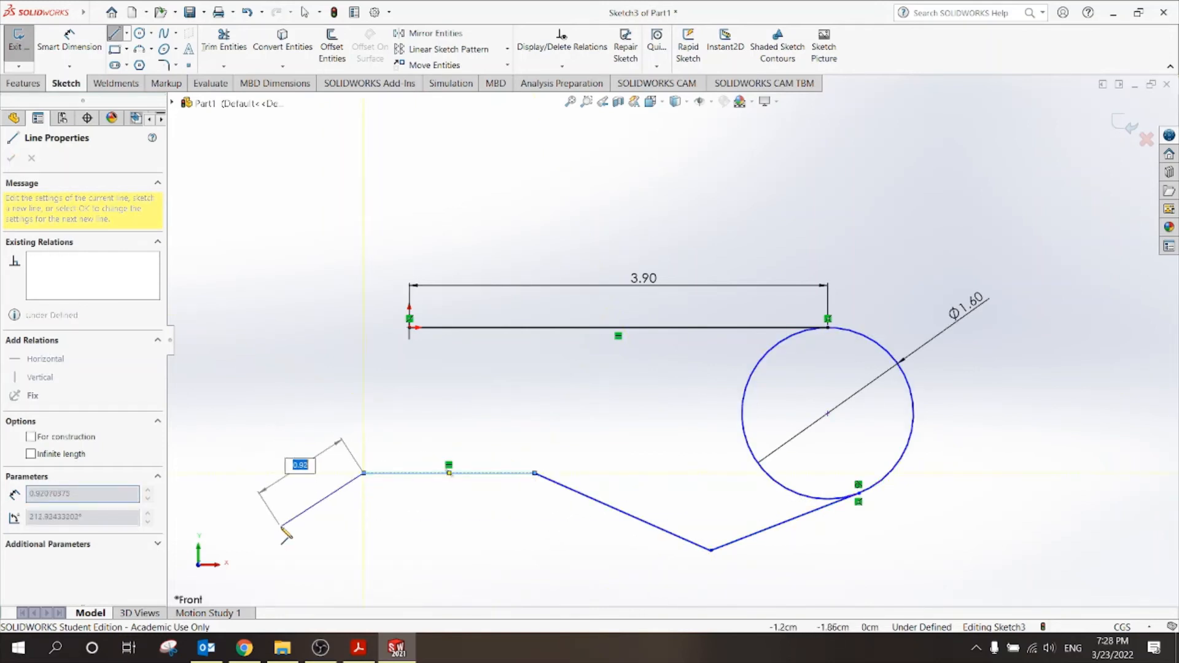
{"action": "key", "text": "Escape"}
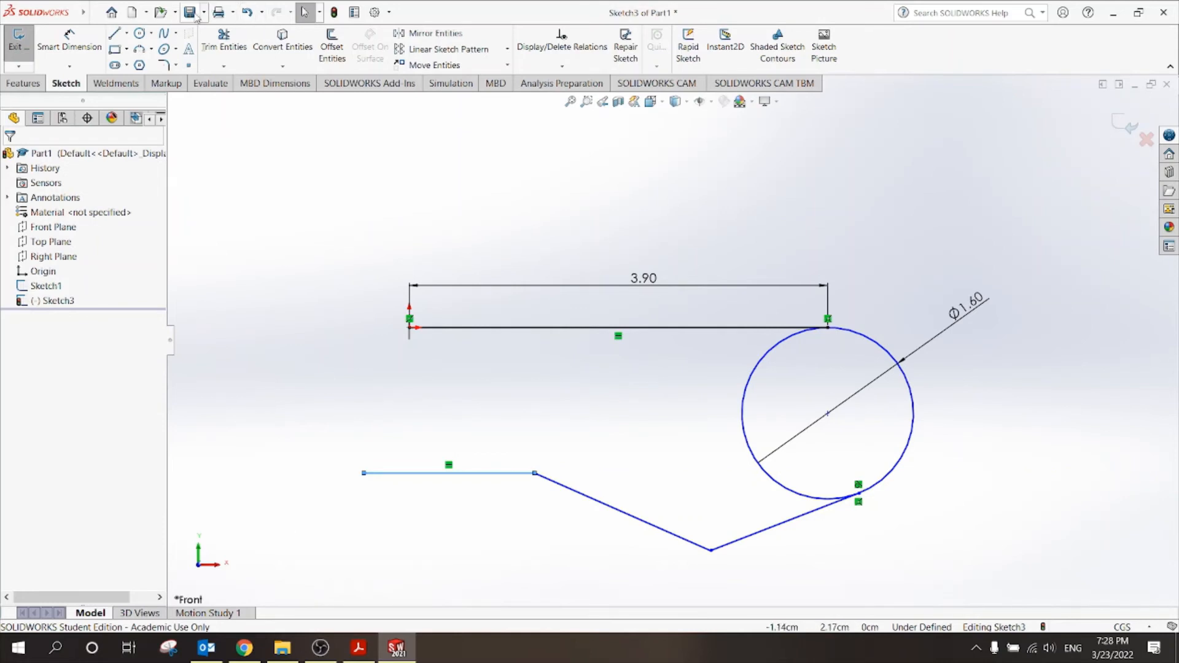
- Dimension the lower horizontal line's length to 2 cm
{"action": "left_click", "coordinate": [70, 43]}
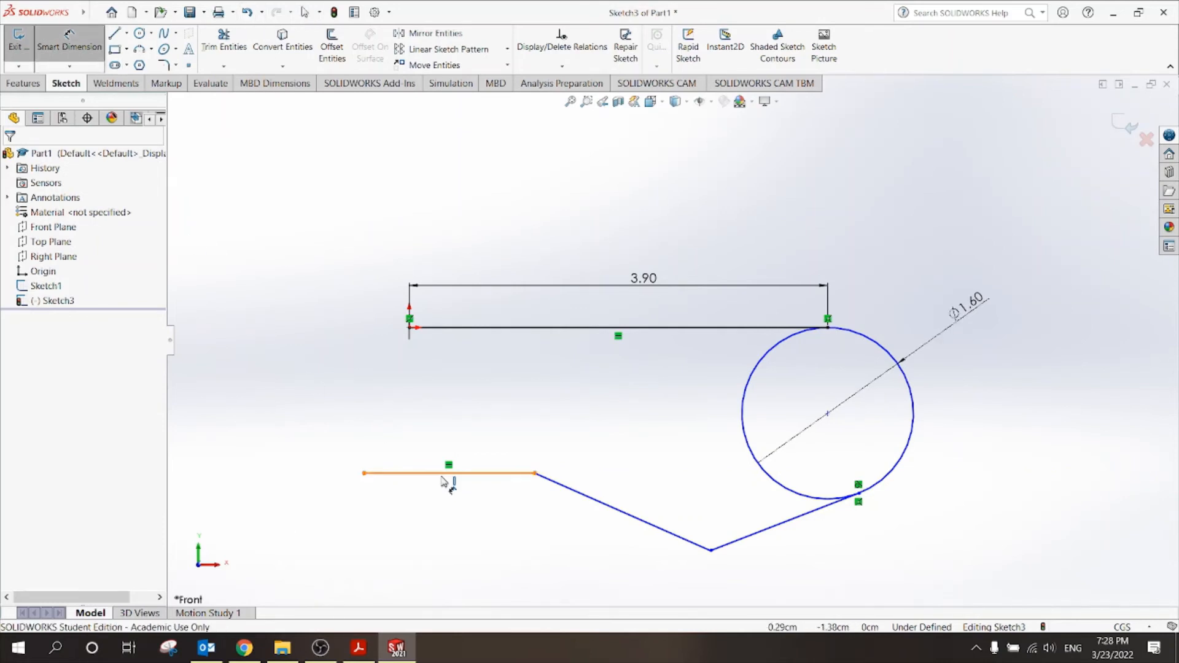
{"action": "left_click", "coordinate": [432, 474]}
{"action": "left_click", "coordinate": [440, 534]}
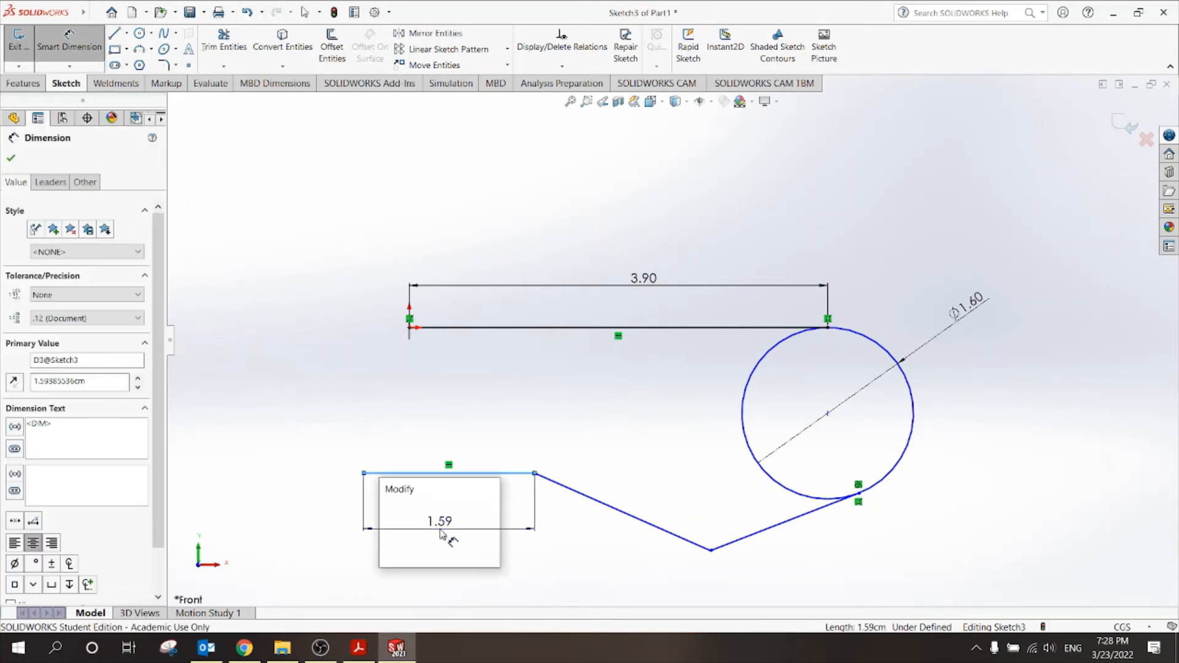
{"action": "type", "text": "2"}
{"action": "key", "text": "Return"}
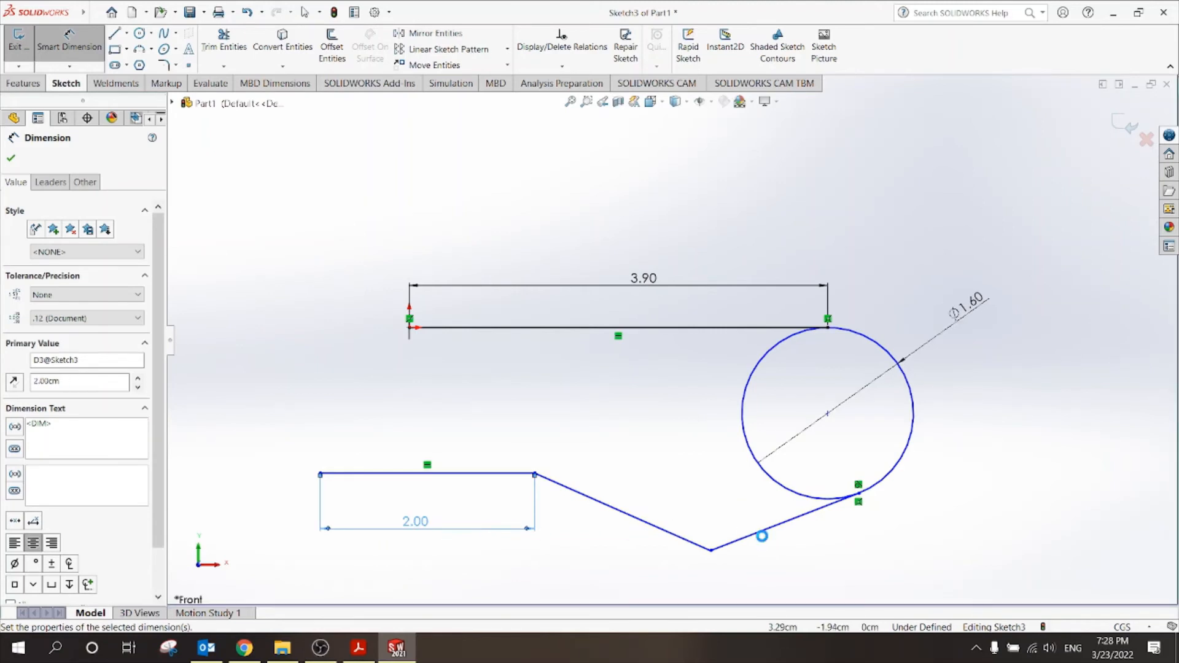
- Dimension the horizontal spans of the two slanted lines to 1 cm each
{"action": "left_click", "coordinate": [767, 531]}
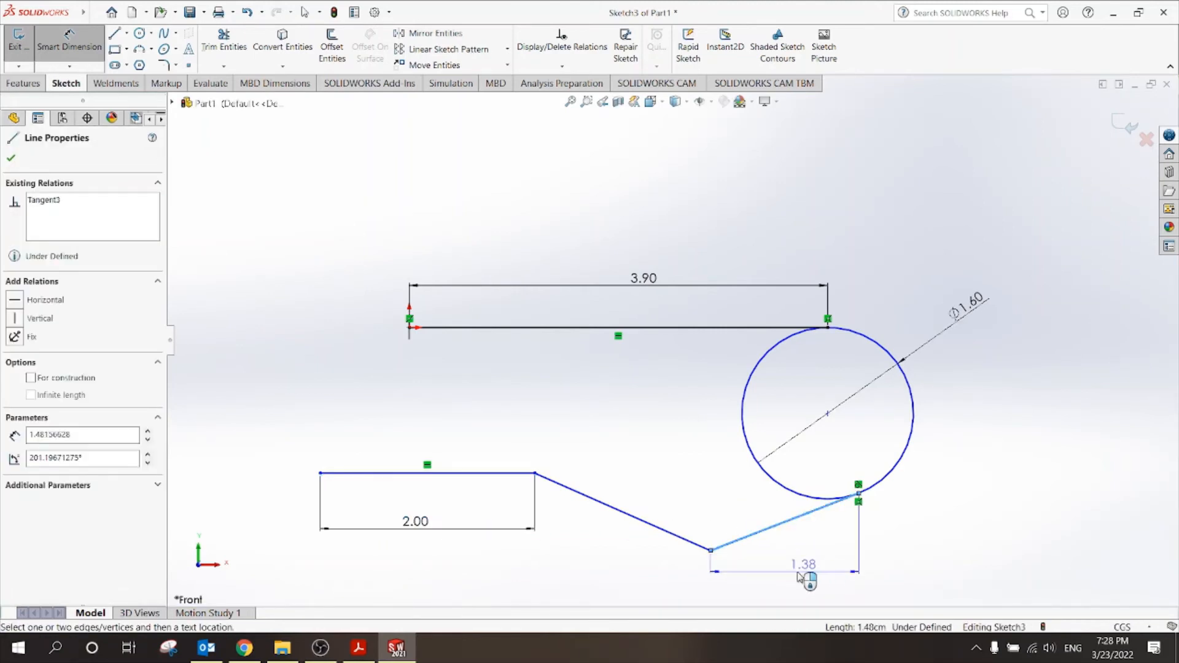
{"action": "scroll", "coordinate": [809, 565], "scroll_direction": "up", "scroll_amount": 3}
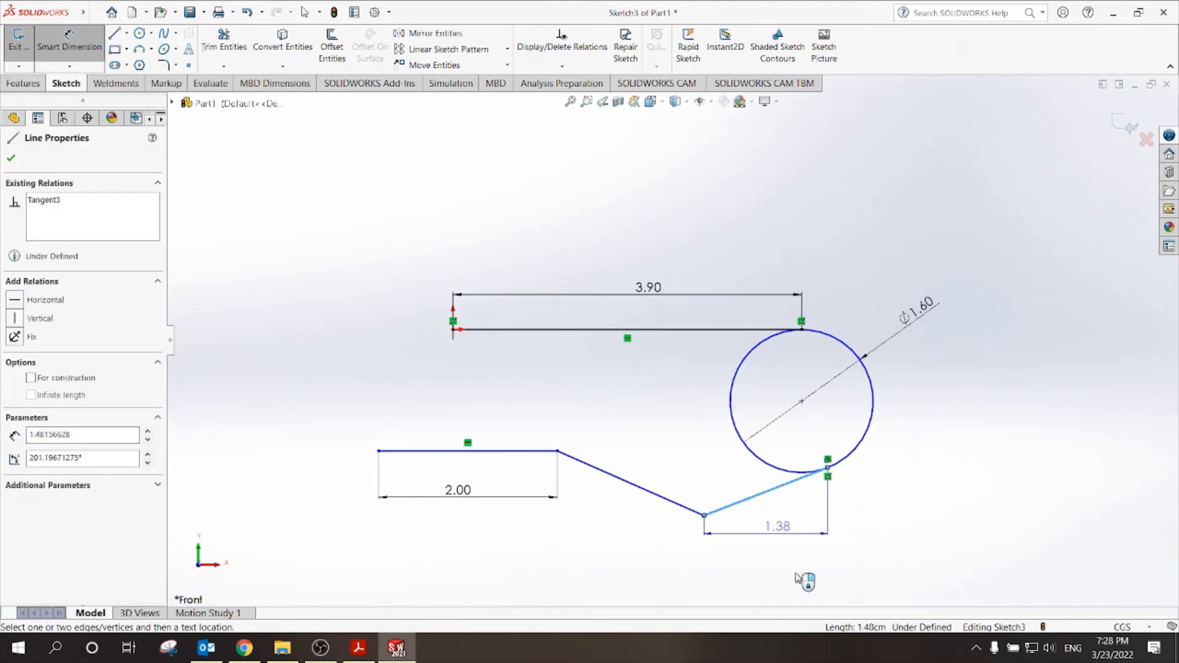
{"action": "left_click", "coordinate": [761, 529]}
{"action": "type", "text": "1.00cm"}
{"action": "key", "text": "Return"}
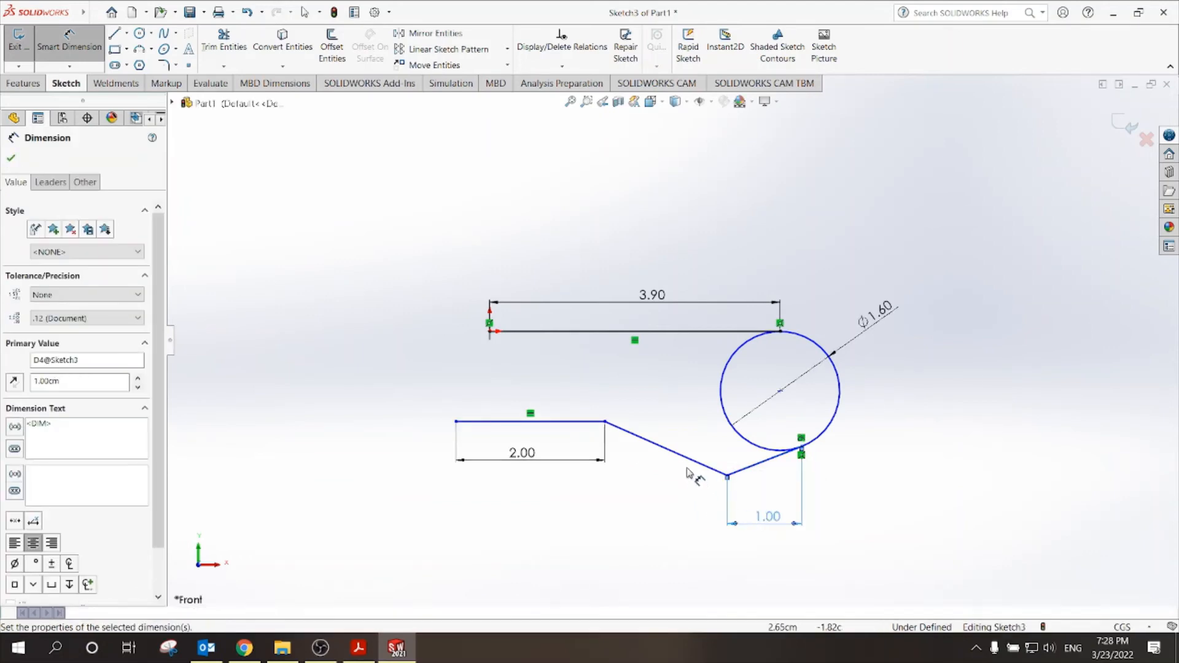
{"action": "left_click", "coordinate": [691, 461]}
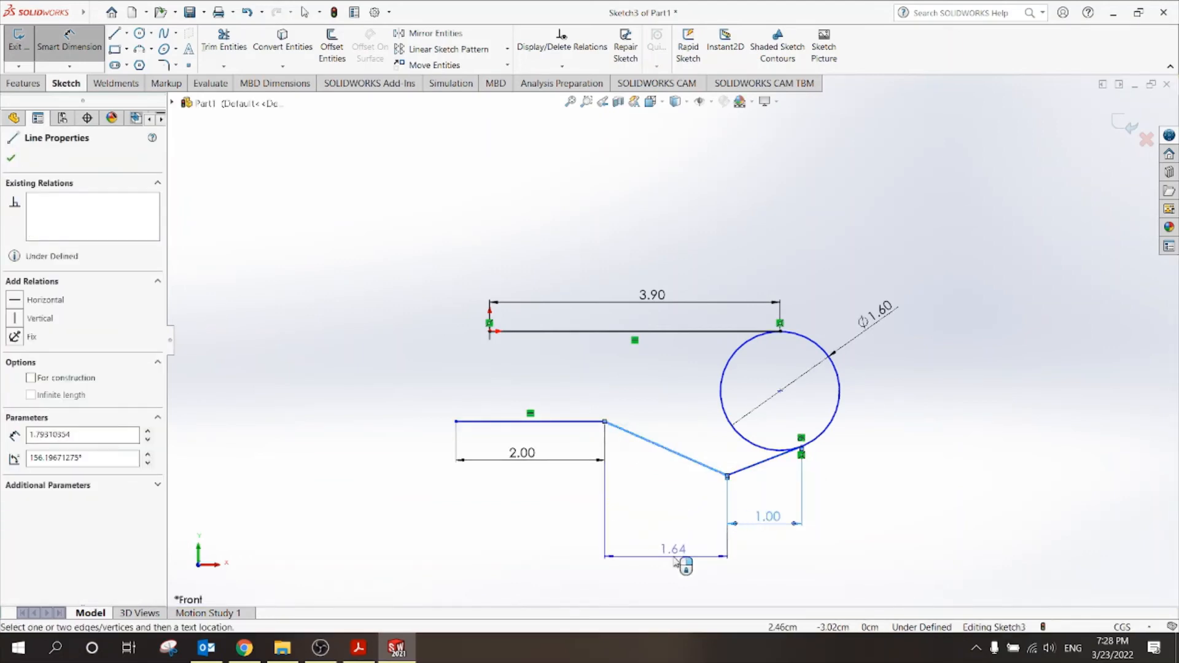
{"action": "left_click", "coordinate": [679, 559]}
{"action": "type", "text": "1"}
{"action": "key", "text": "Return"}
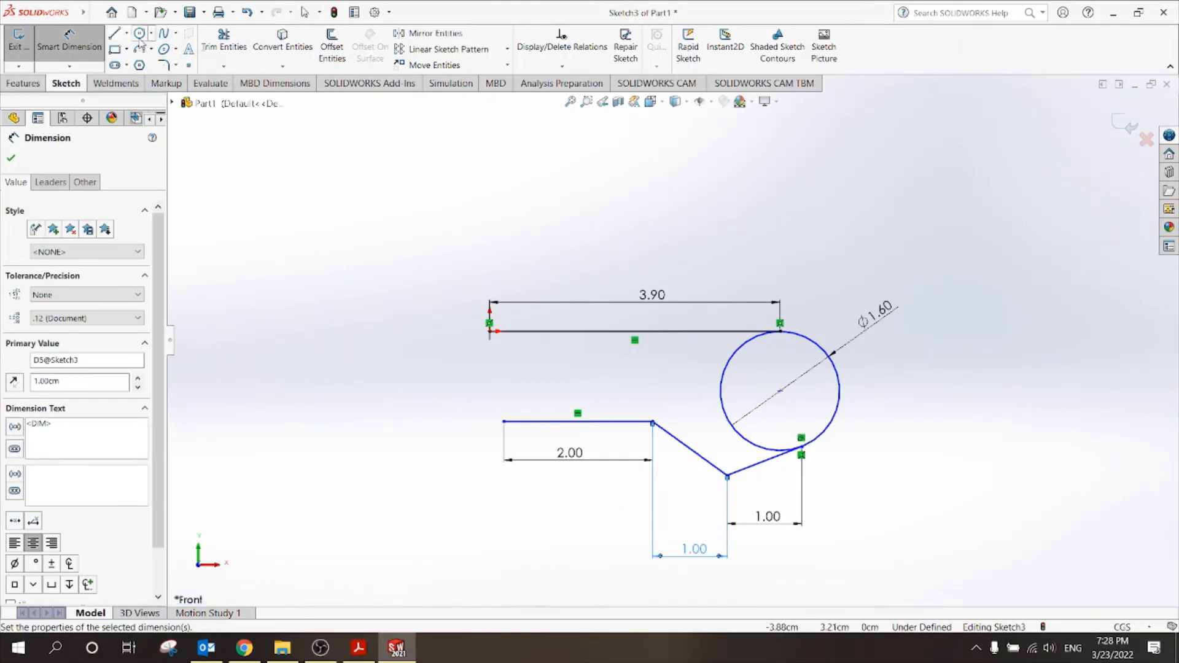
- Trim away the circle's inner left portion and fillet the two corners between the lower lines with a 0.50 cm radius
{"action": "left_click", "coordinate": [224, 40]}
{"action": "left_click_drag", "start_coordinate": [711, 378], "coordinate": [749, 382]}
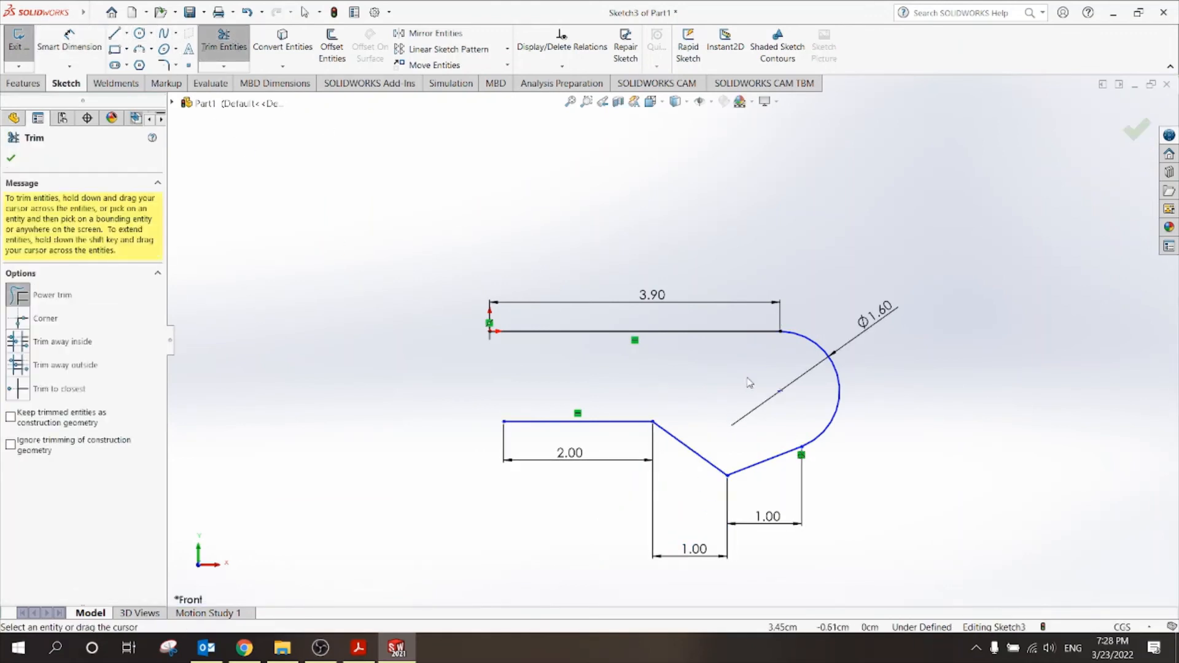
{"action": "left_click", "coordinate": [164, 65]}
{"action": "type", "text": ".50cm"}
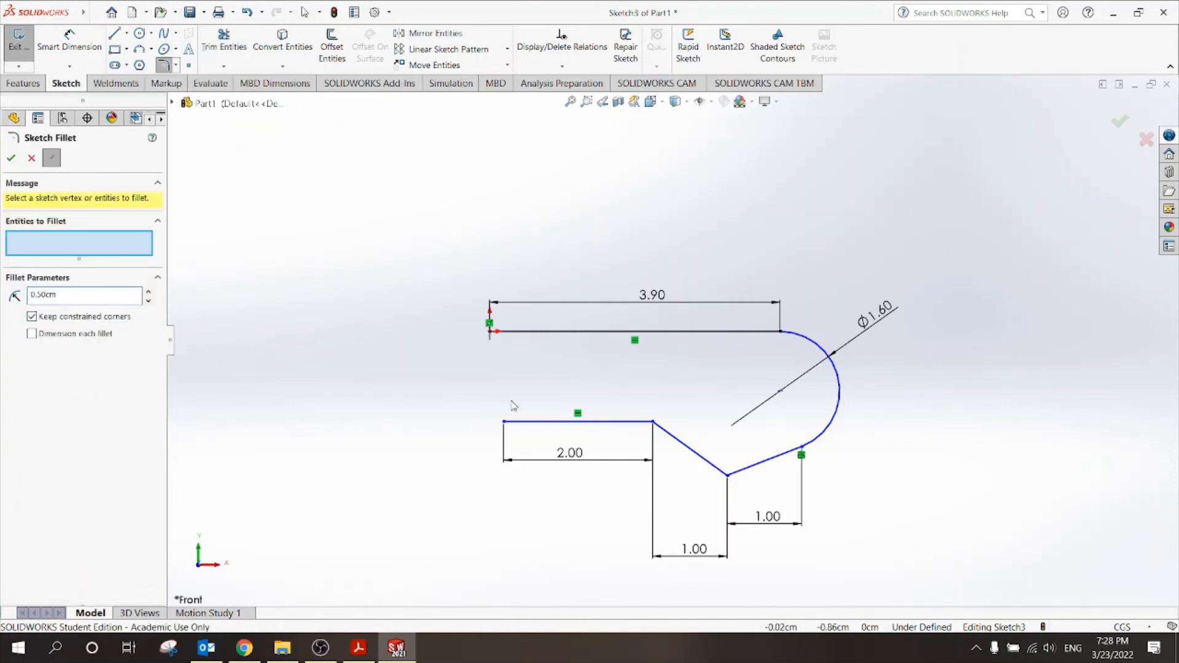
{"action": "scroll", "coordinate": [647, 430], "scroll_direction": "down", "scroll_amount": 3}
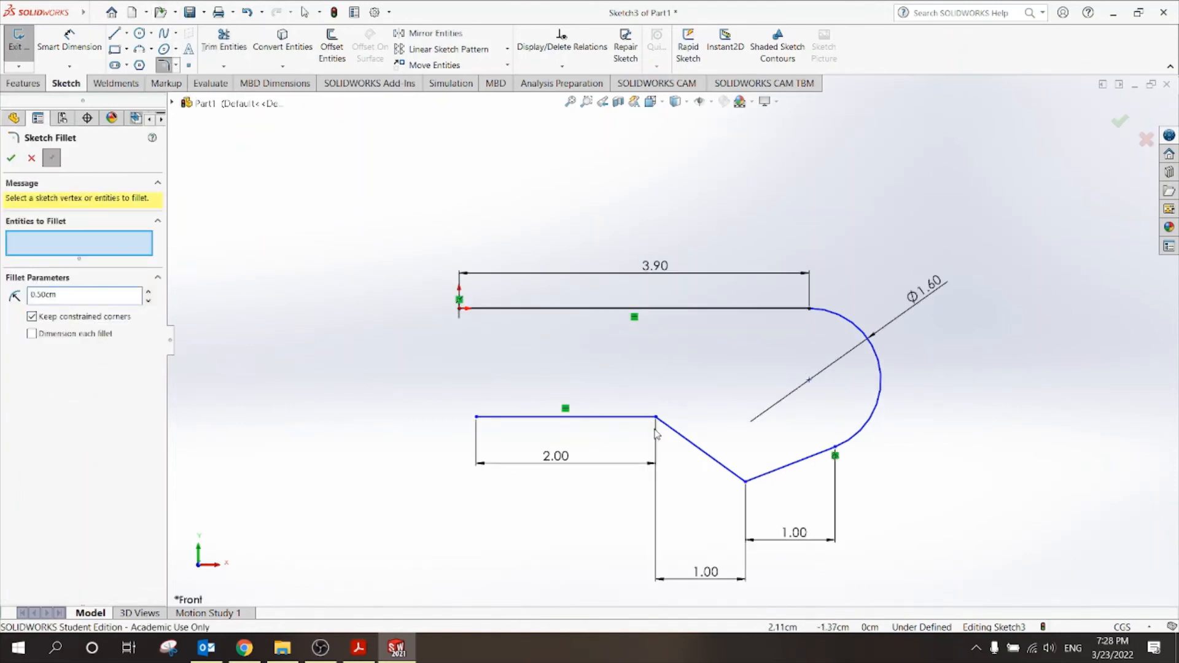
{"action": "left_click", "coordinate": [768, 490]}
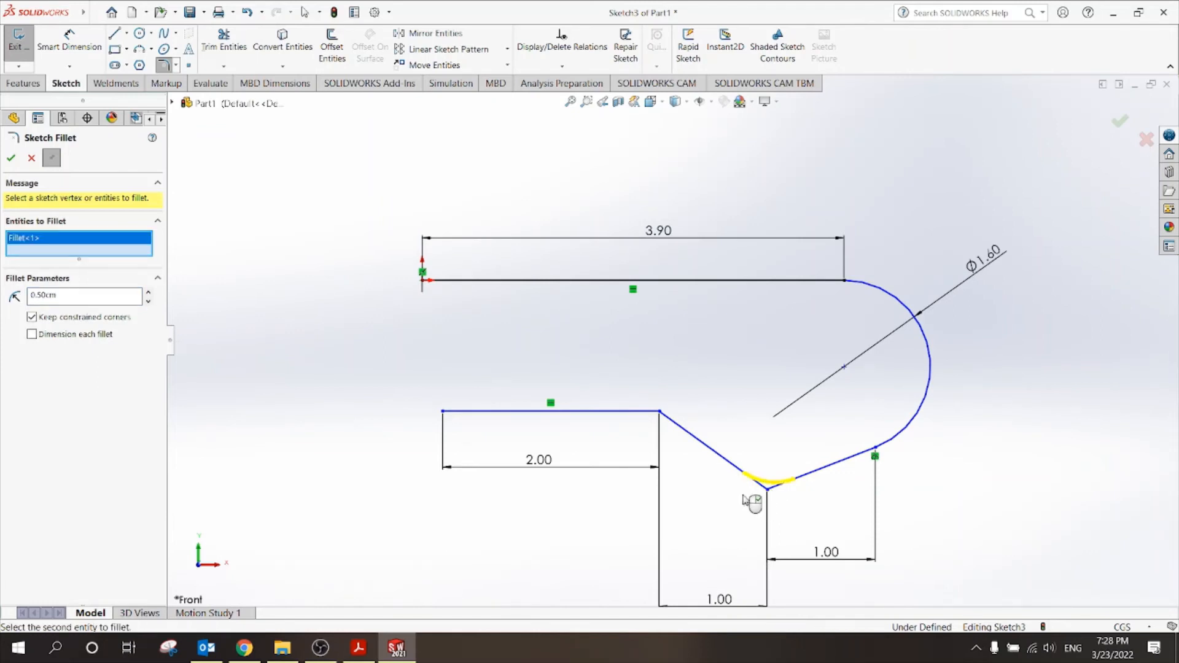
{"action": "left_click", "coordinate": [662, 414]}
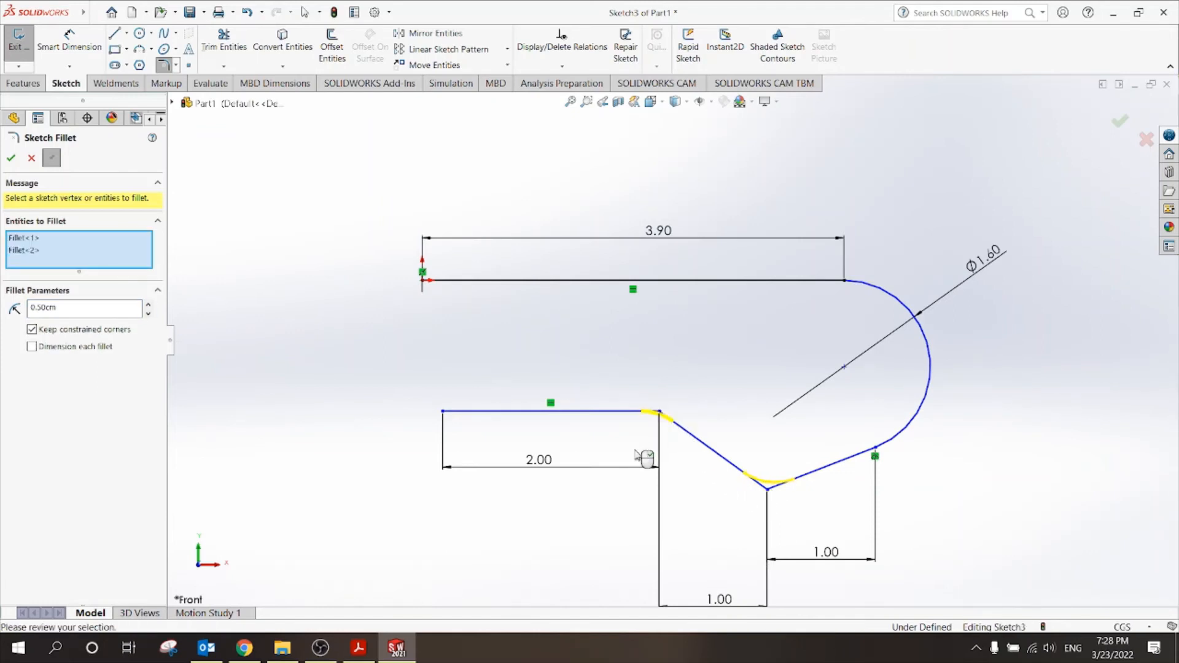
{"action": "left_click", "coordinate": [13, 160]}
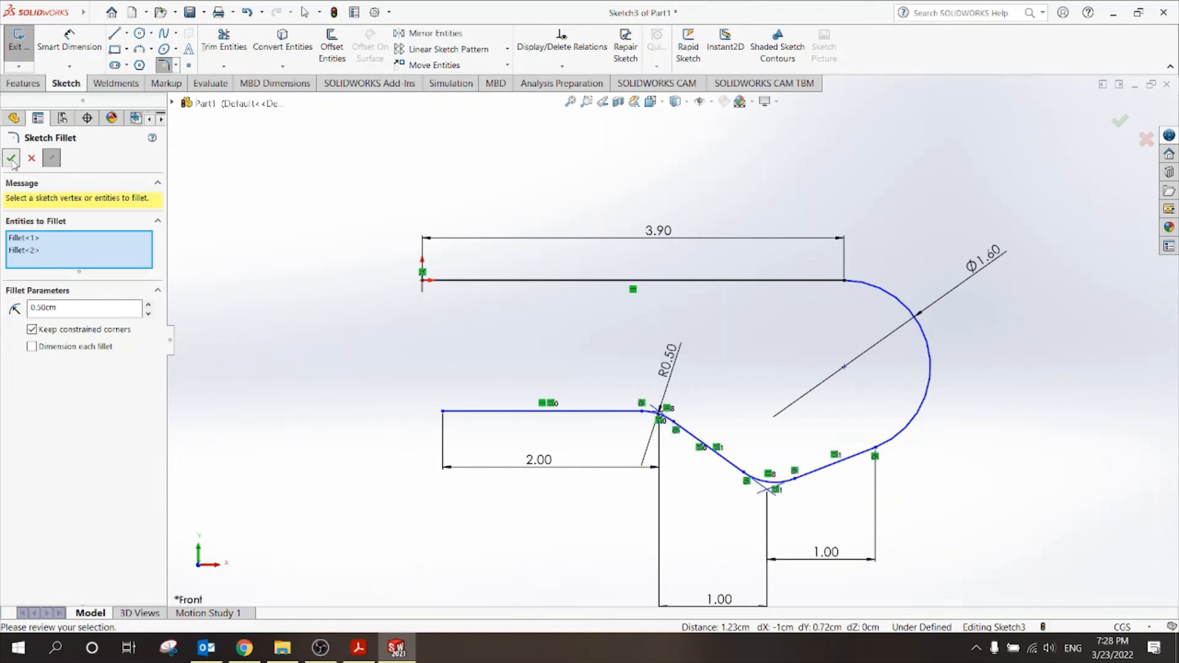
{"action": "scroll", "coordinate": [470, 307], "scroll_direction": "up", "scroll_amount": 1}
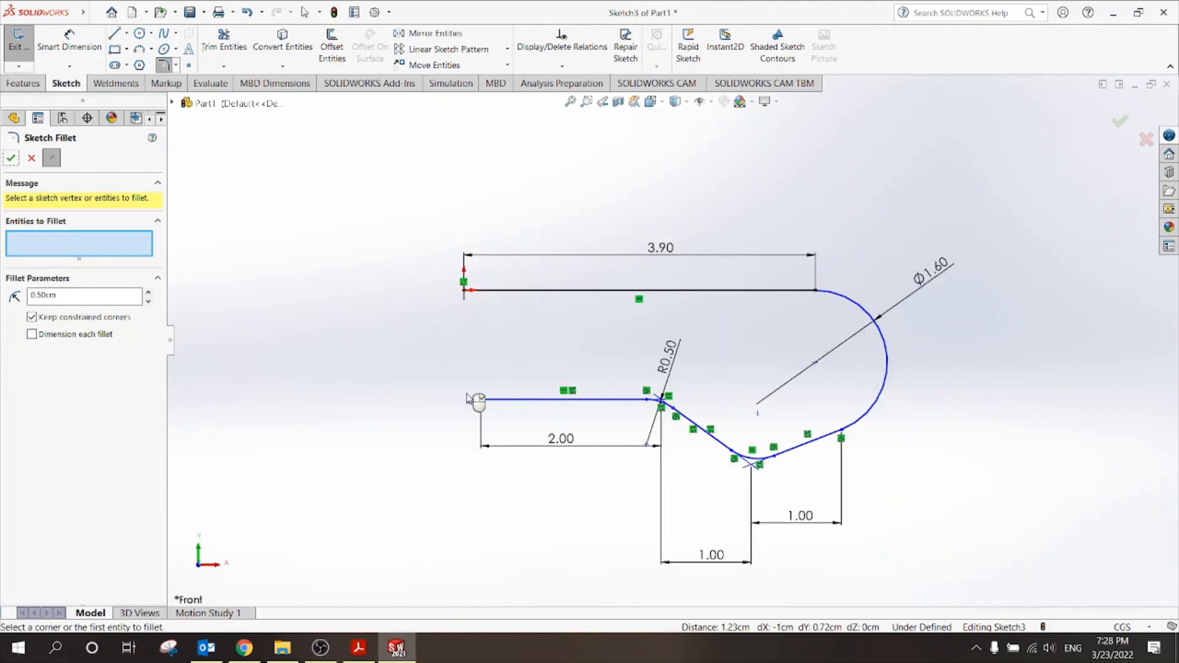
{"action": "left_click", "coordinate": [1119, 121]}
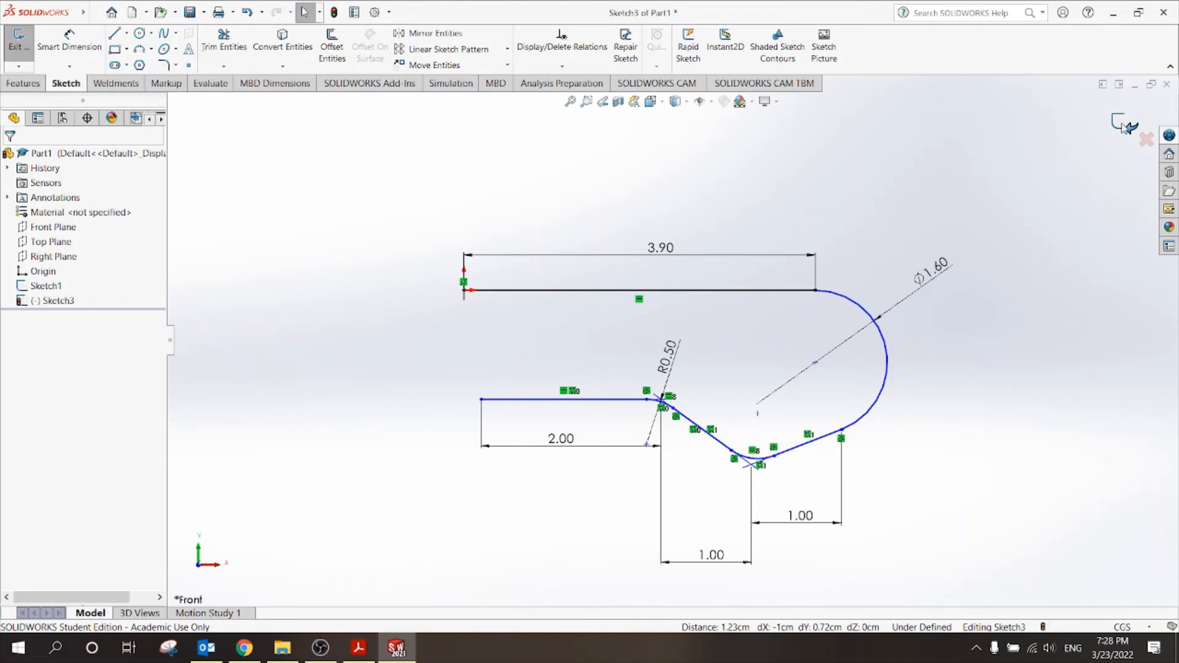
- Exit the path sketch and rotate the model to see the circular profile and path together in 3D
{"action": "left_click", "coordinate": [1123, 125]}
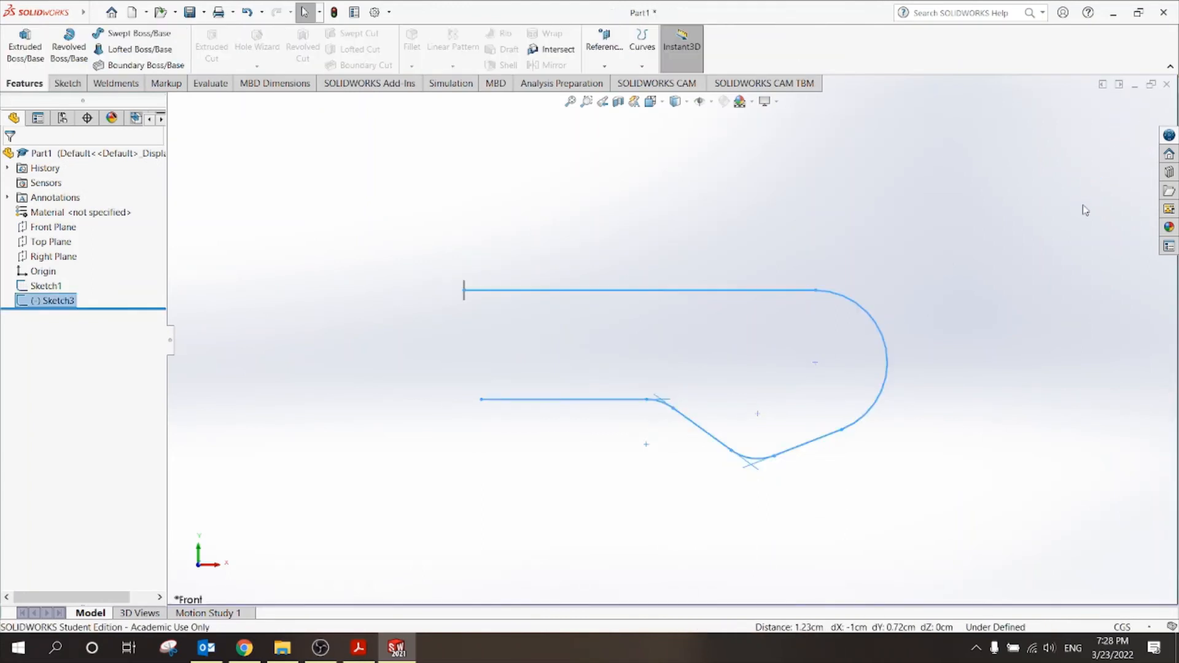
{"action": "scroll", "coordinate": [976, 354], "scroll_direction": "up", "scroll_amount": 2}
{"action": "left_click", "coordinate": [934, 412]}
{"action": "scroll", "coordinate": [911, 428], "scroll_direction": "up", "scroll_amount": 1}
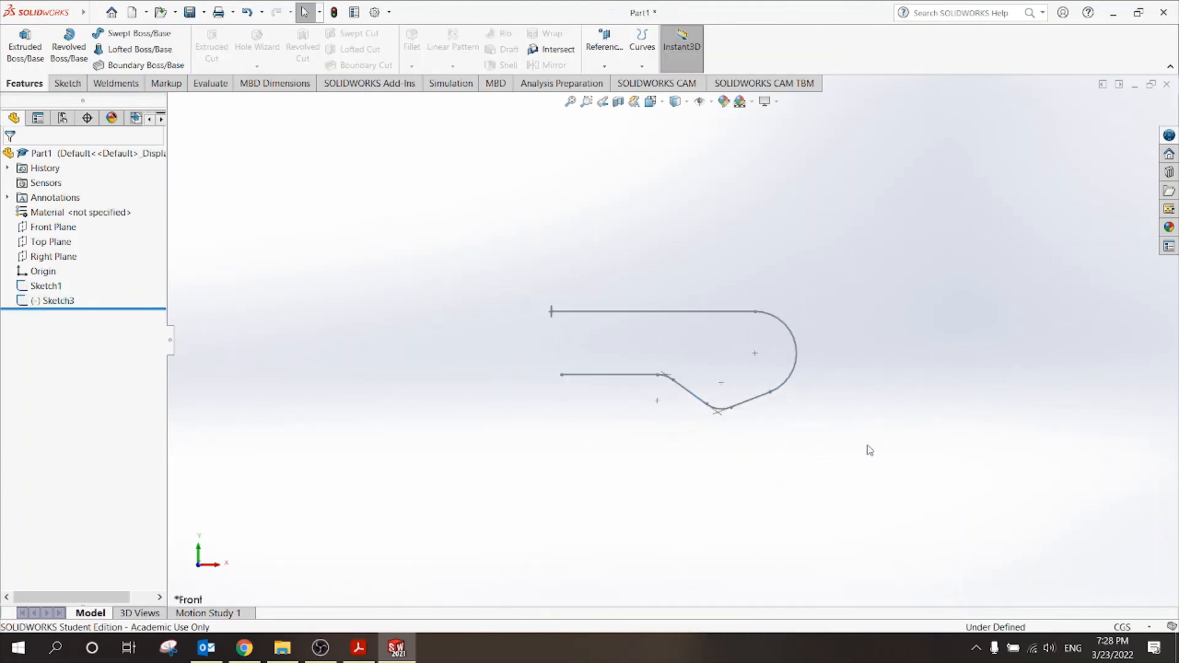
{"action": "mouse_move", "coordinate": [870, 450]}
{"action": "middle_mouse_down"}
{"action": "mouse_move", "coordinate": [837, 329]}
{"action": "mouse_move", "coordinate": [892, 200]}
{"action": "mouse_move", "coordinate": [934, 231]}
{"action": "mouse_move", "coordinate": [621, 424]}
{"action": "middle_mouse_up"}
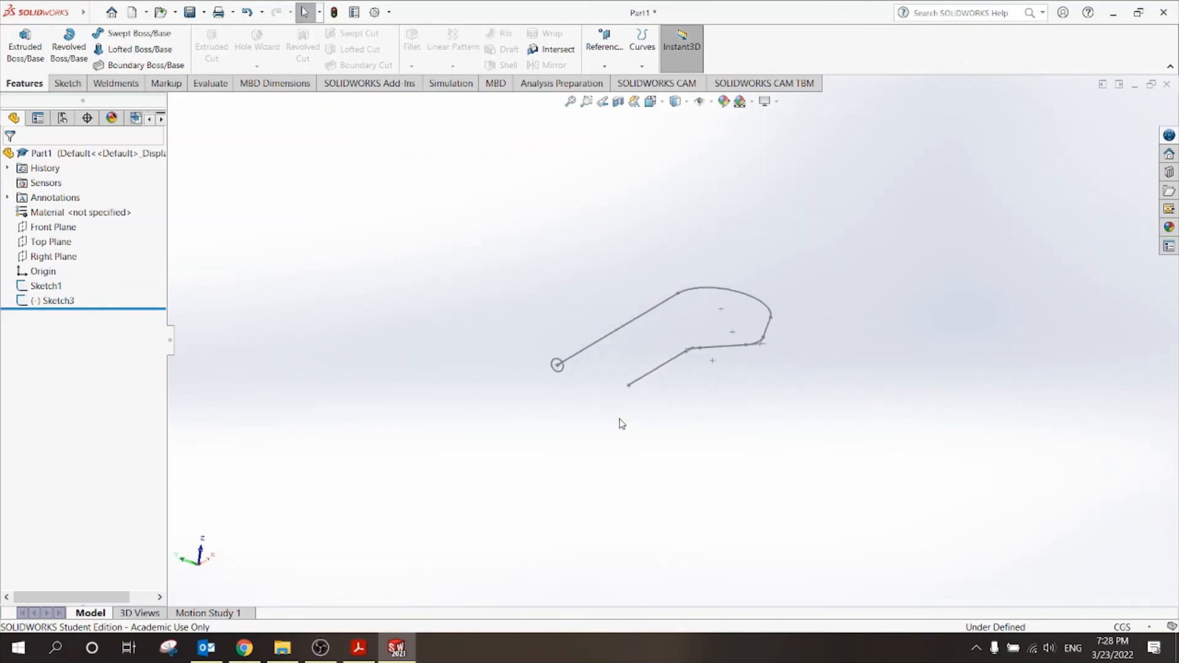
{"action": "scroll", "coordinate": [581, 394], "scroll_direction": "down", "scroll_amount": 3}
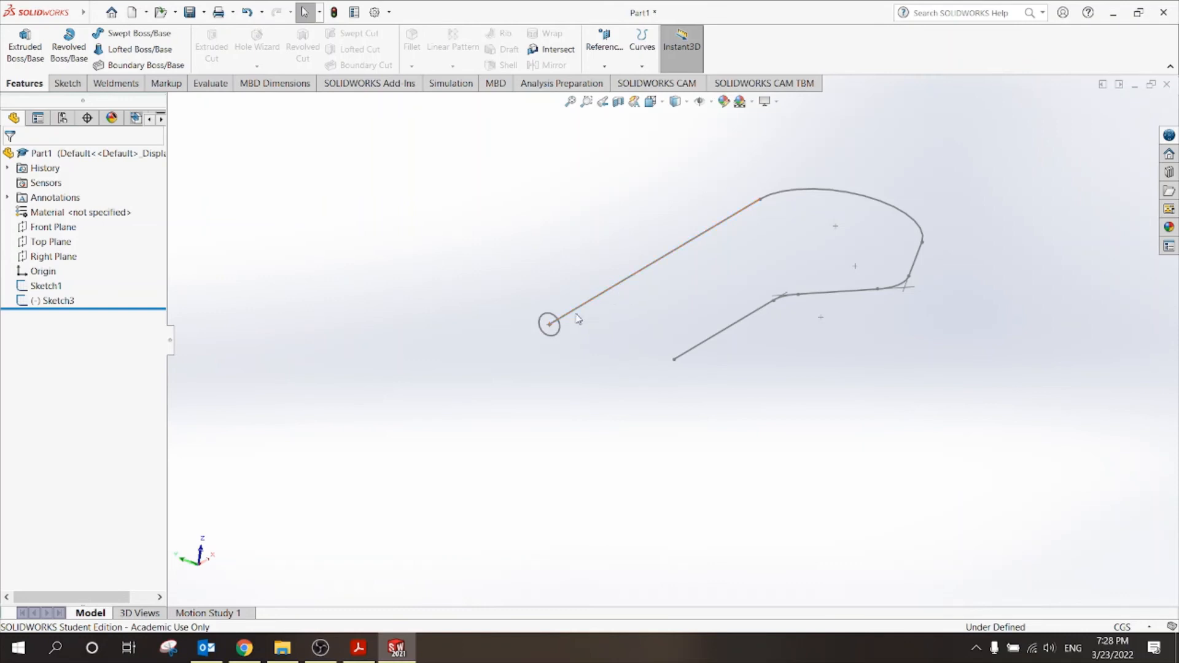
{"action": "left_click", "coordinate": [13, 38]}
{"action": "scroll", "coordinate": [437, 313], "scroll_direction": "down", "scroll_amount": 3}
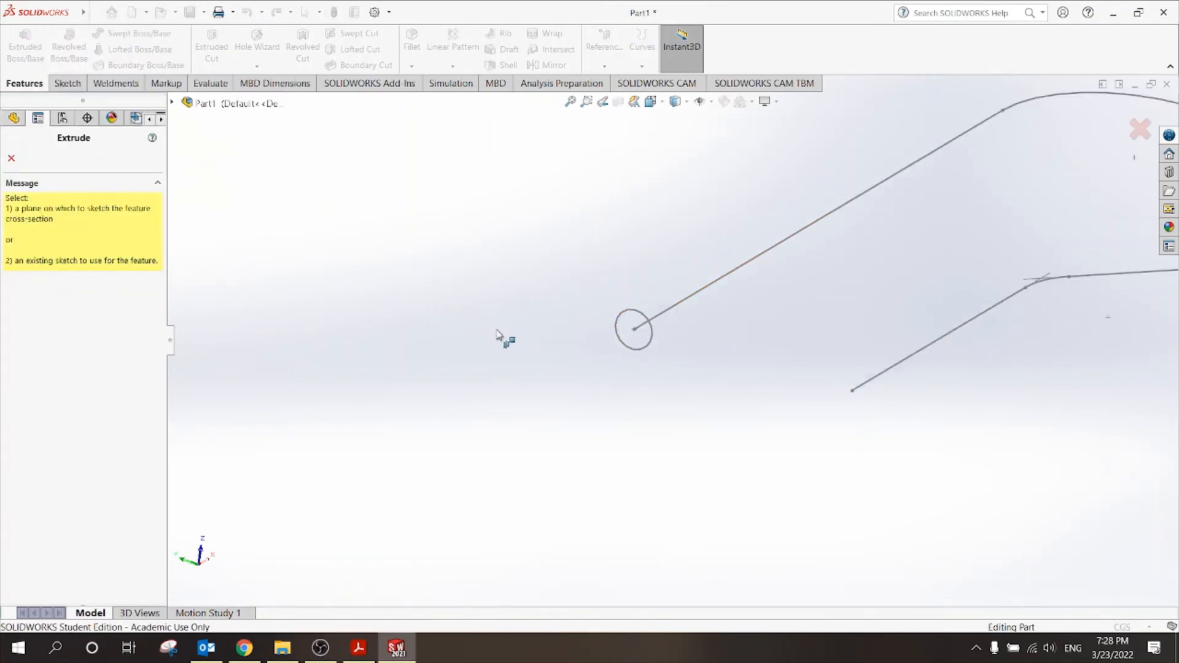
{"action": "scroll", "coordinate": [497, 335], "scroll_direction": "down", "scroll_amount": 1}
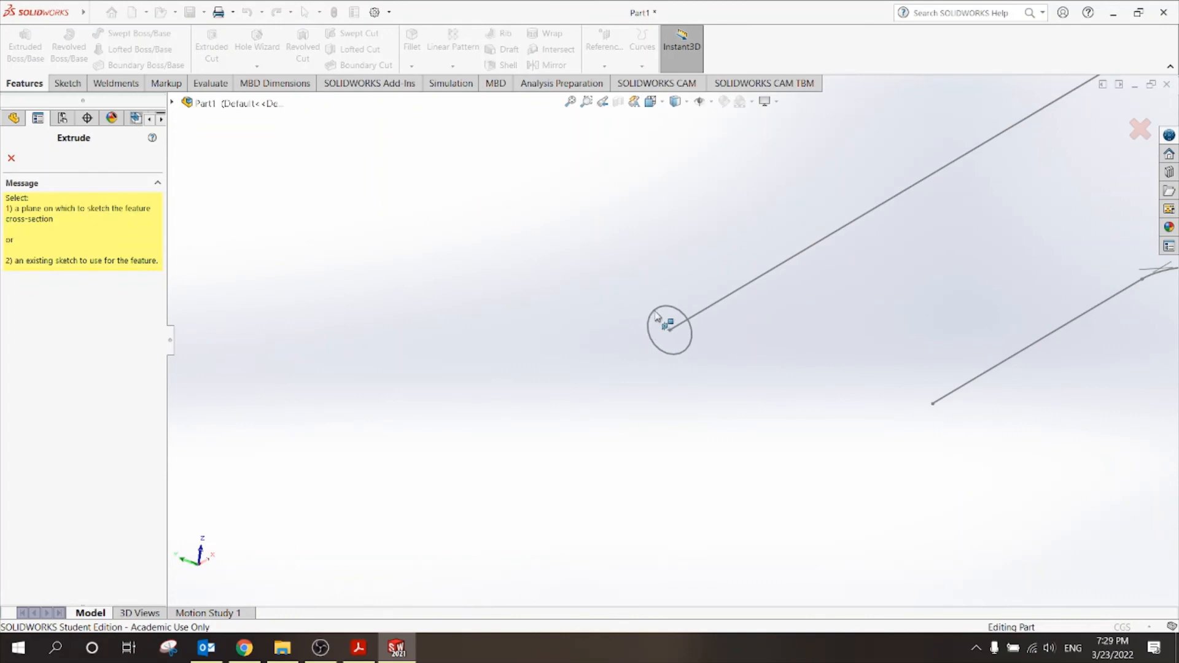
{"action": "left_click", "coordinate": [656, 315]}
{"action": "scroll", "coordinate": [642, 326], "scroll_direction": "up", "scroll_amount": 4}
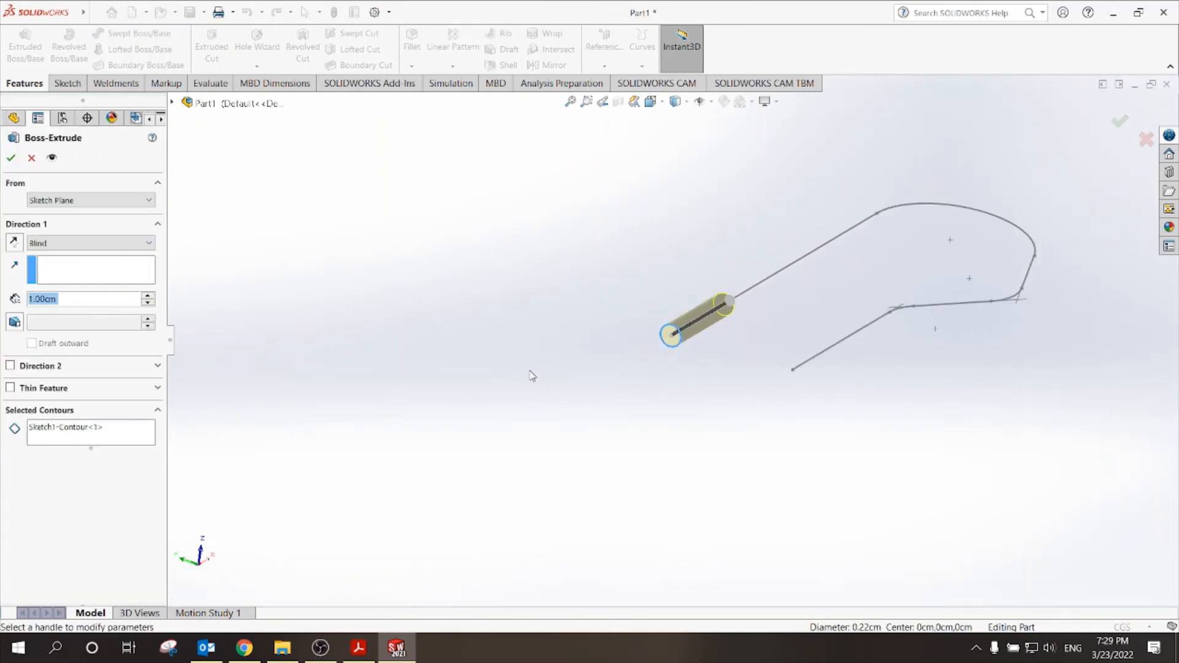
{"action": "mouse_move", "coordinate": [810, 365]}
{"action": "middle_mouse_down"}
{"action": "mouse_move", "coordinate": [833, 360]}
{"action": "mouse_move", "coordinate": [760, 442]}
{"action": "mouse_move", "coordinate": [710, 321]}
{"action": "middle_mouse_up"}
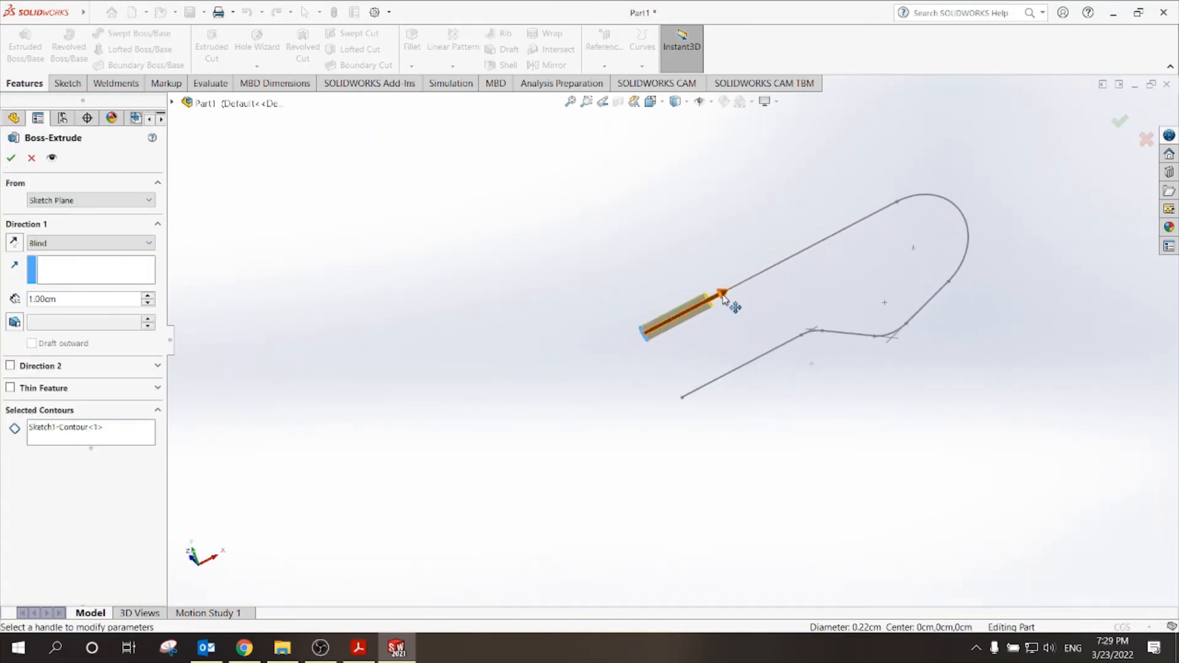
{"action": "left_click_drag", "start_coordinate": [724, 298], "coordinate": [1007, 195]}
{"action": "middle_click_drag", "start_coordinate": [1006, 195], "coordinate": [969, 296]}
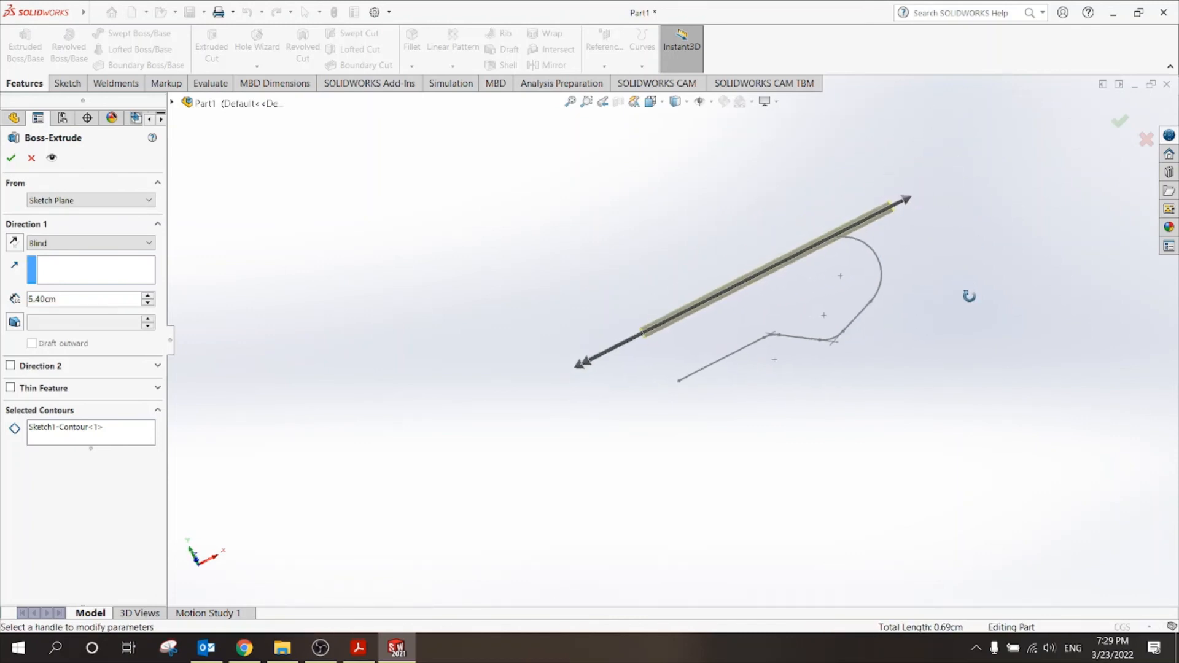
{"action": "mouse_move", "coordinate": [860, 238]}
{"action": "middle_mouse_down"}
{"action": "mouse_move", "coordinate": [939, 282]}
{"action": "mouse_move", "coordinate": [935, 320]}
{"action": "middle_mouse_up"}
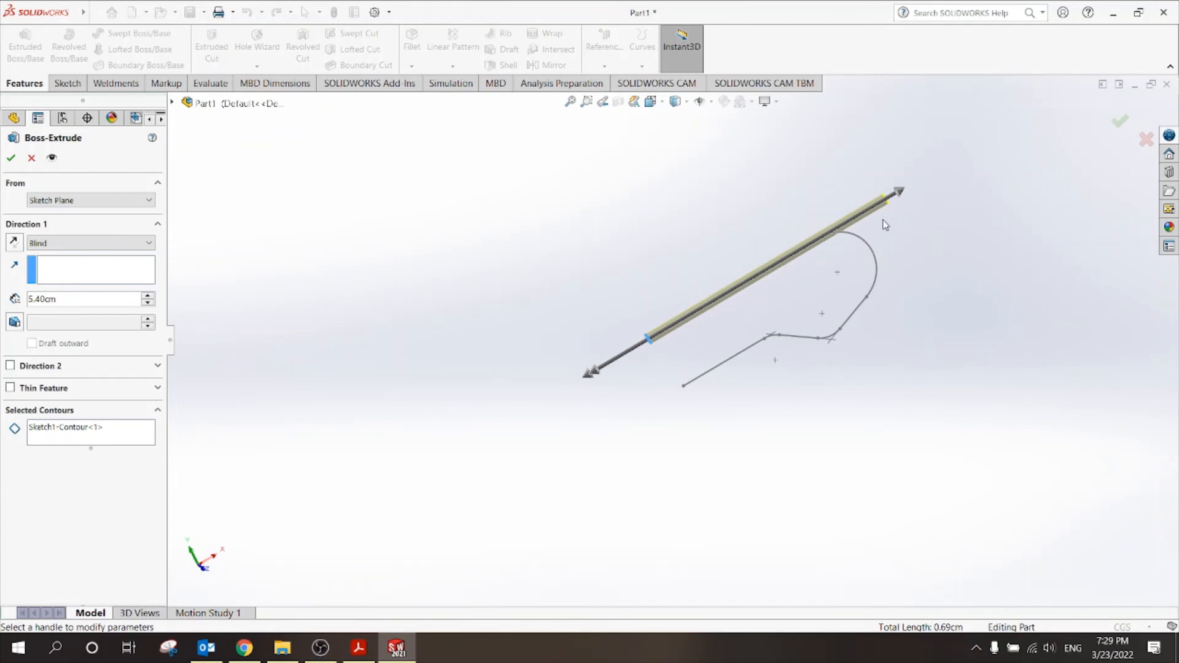
{"action": "scroll", "coordinate": [884, 224], "scroll_direction": "down", "scroll_amount": 2}
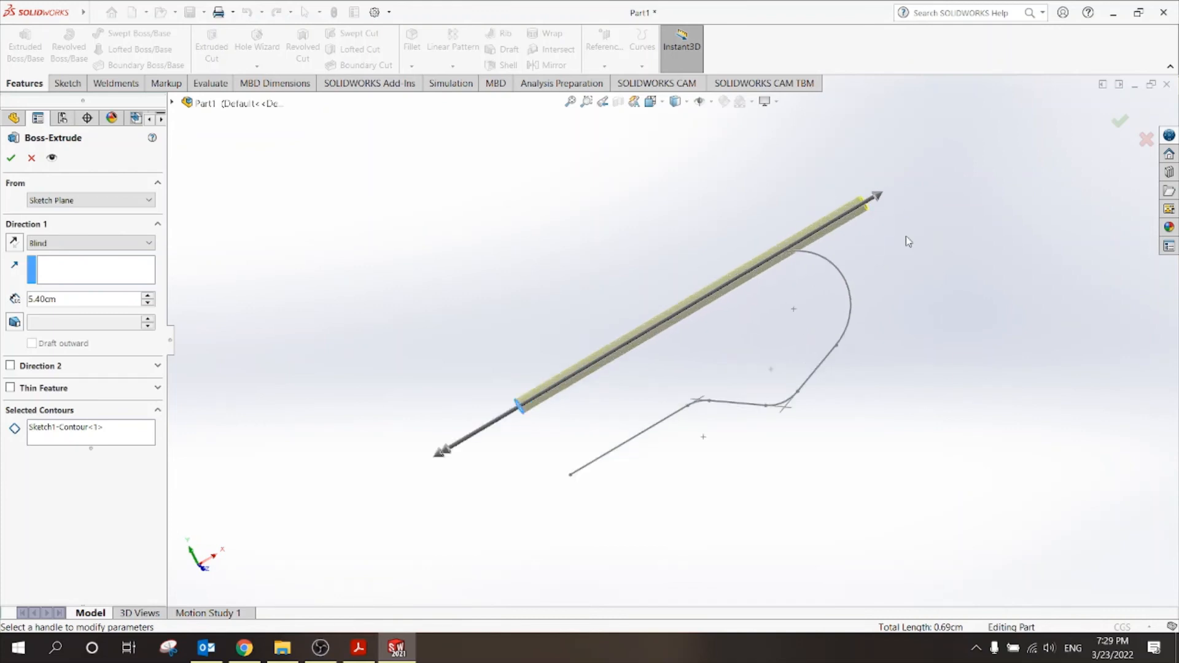
{"action": "key", "text": "Escape"}
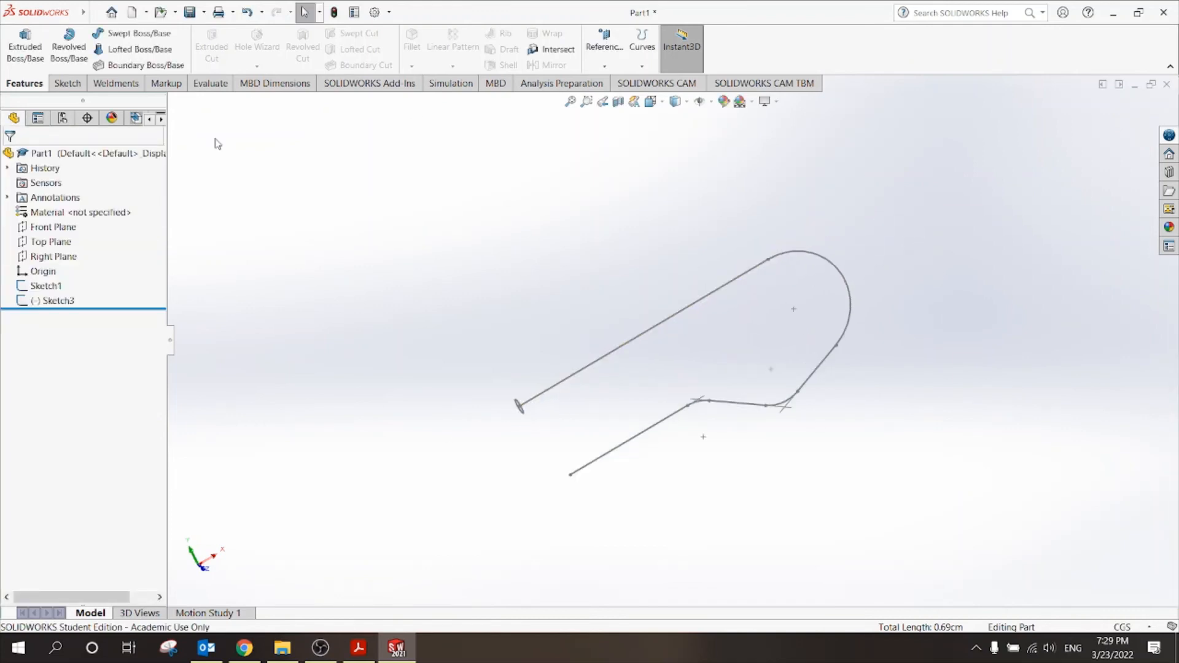
- Create a swept boss using the circle sketch as the profile and the bent sketch as the path
{"action": "left_click", "coordinate": [130, 34]}
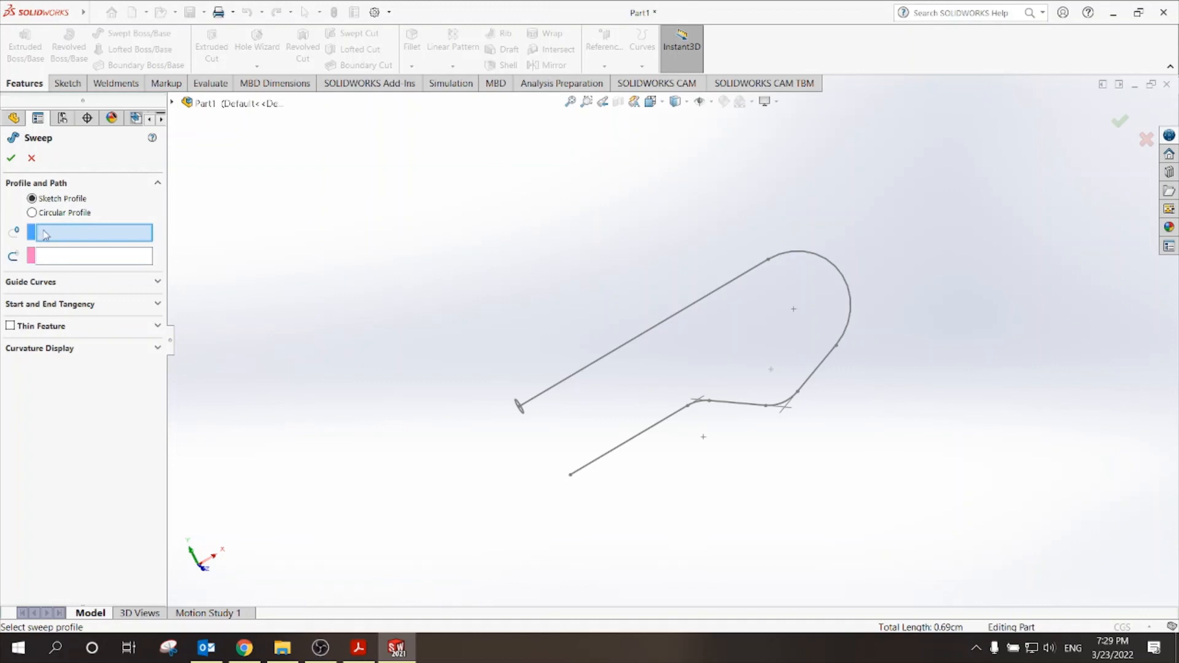
{"action": "scroll", "coordinate": [478, 440], "scroll_direction": "down", "scroll_amount": 5}
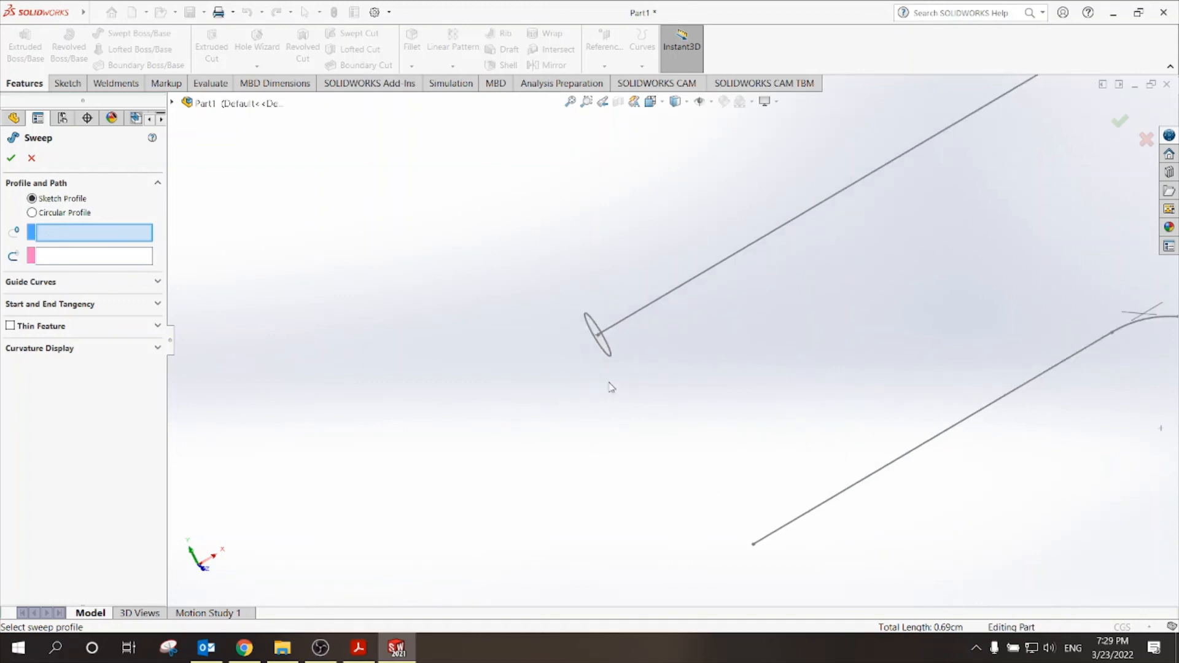
{"action": "left_click", "coordinate": [611, 356]}
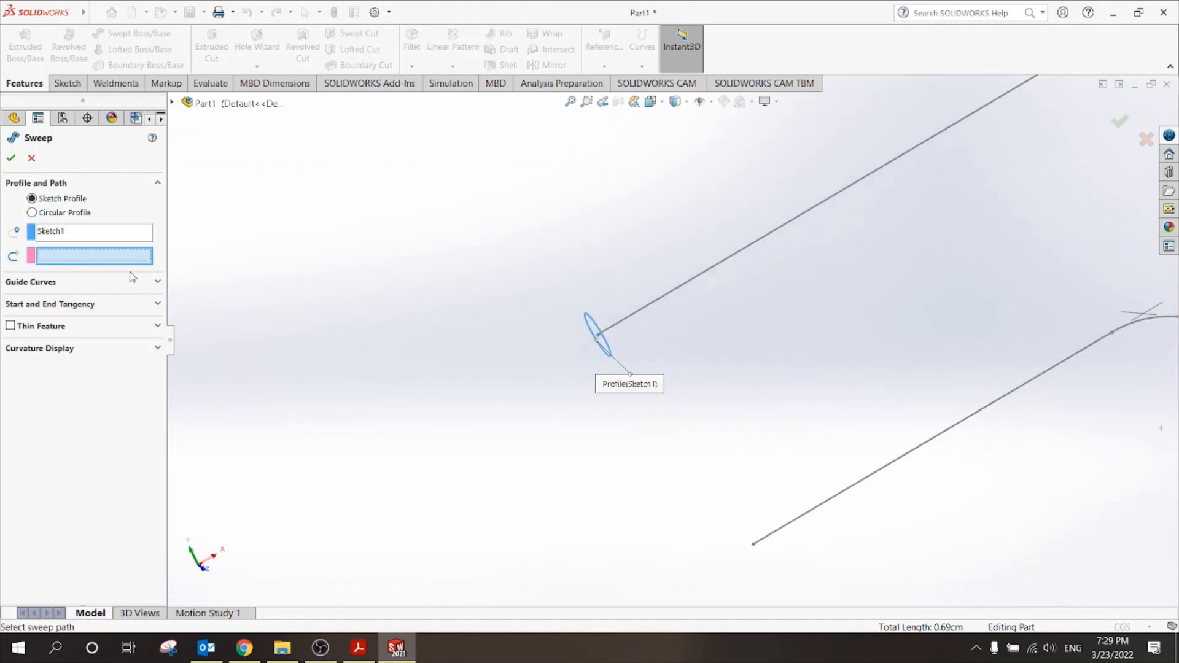
{"action": "key", "text": "z"}
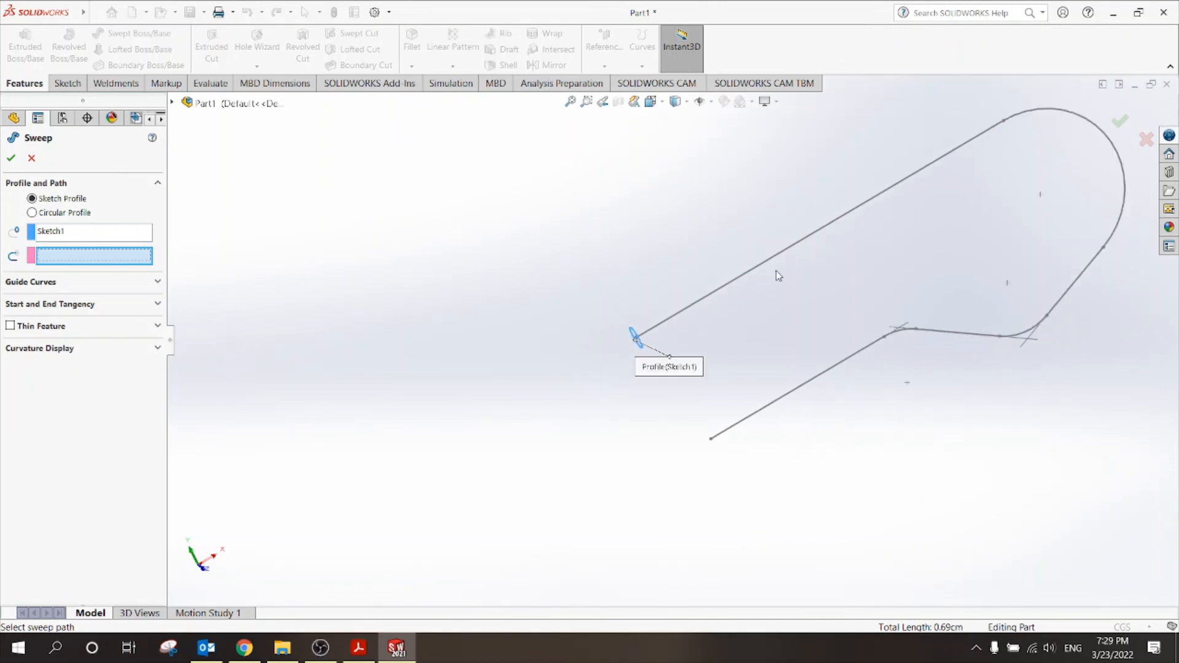
{"action": "left_click", "coordinate": [790, 252]}
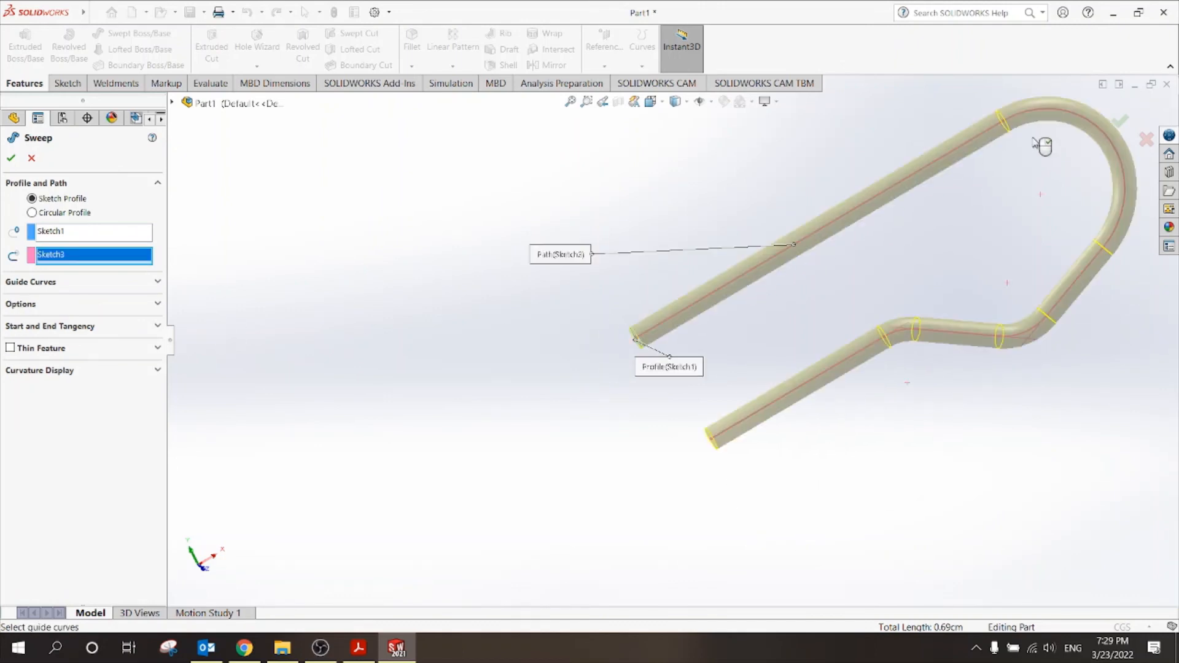
{"action": "key", "text": "z"}
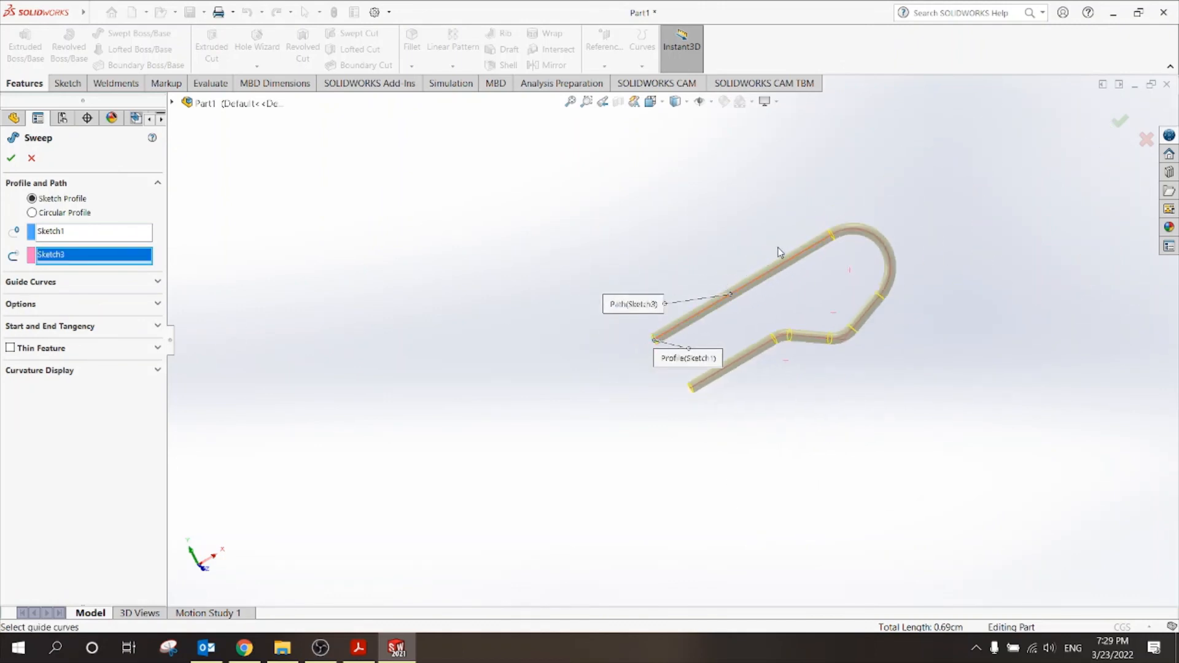
{"action": "scroll", "coordinate": [907, 309], "scroll_direction": "down", "scroll_amount": 3}
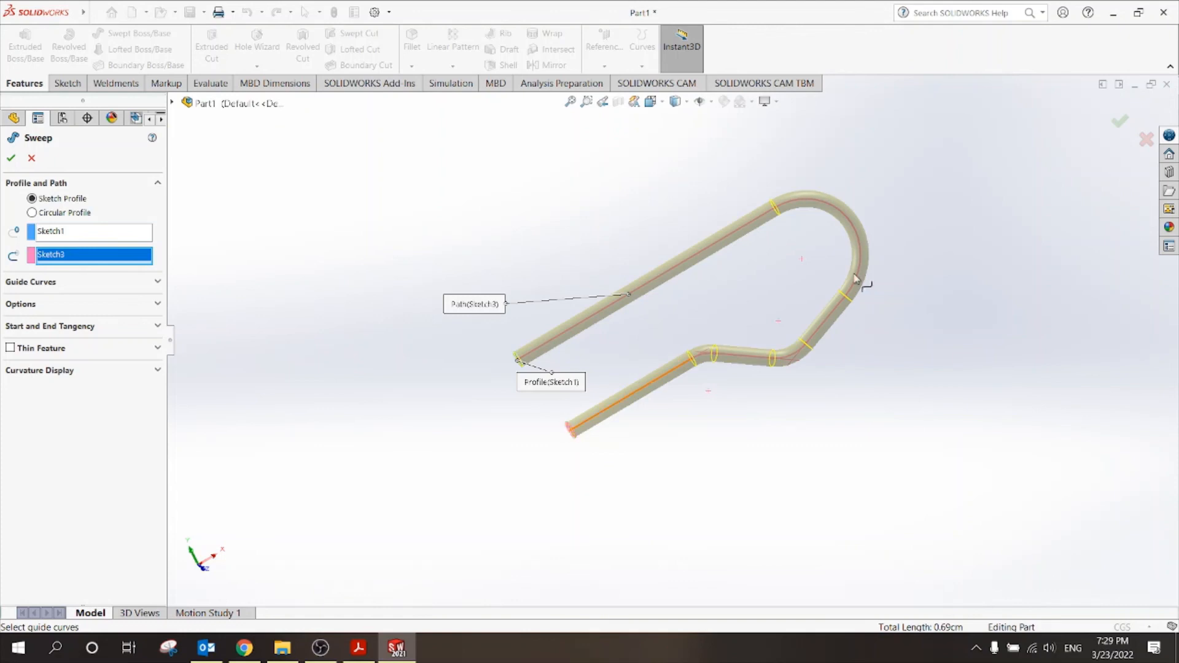
{"action": "key", "text": "Return"}
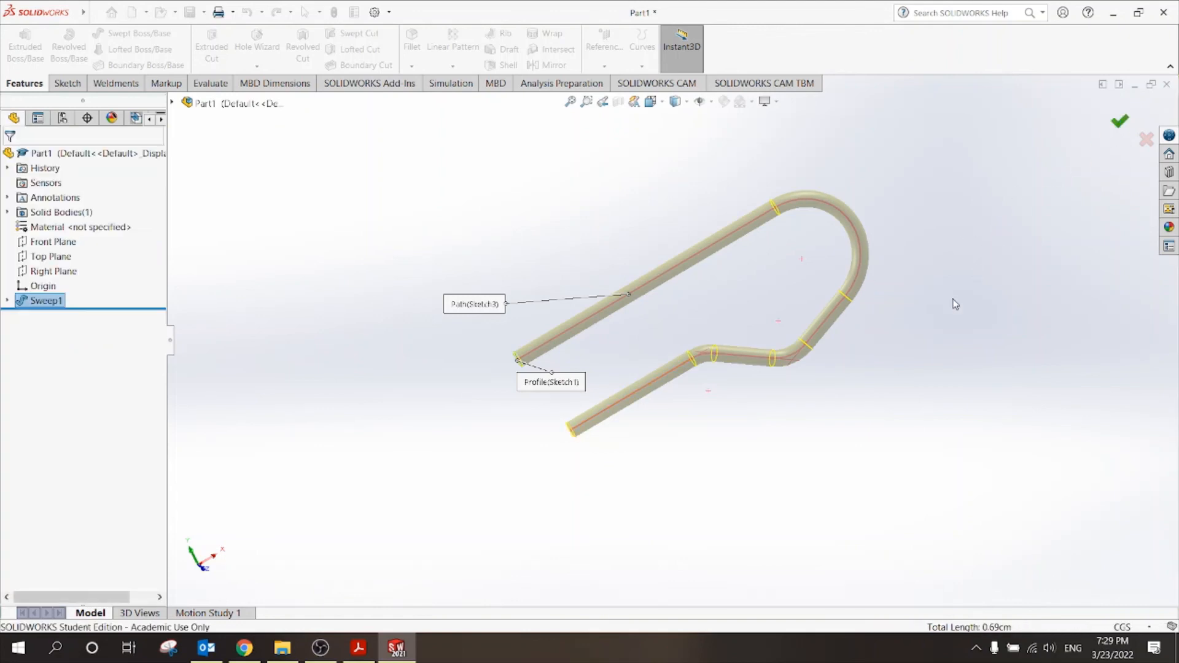
{"action": "middle_click_drag", "start_coordinate": [823, 453], "coordinate": [734, 420]}
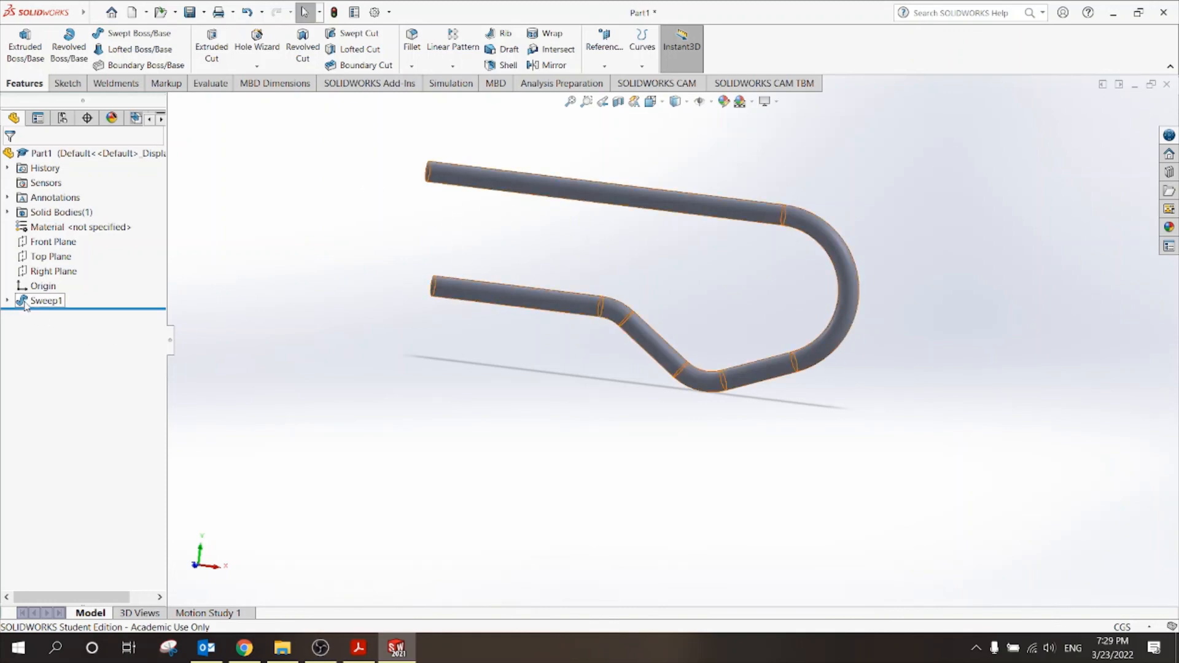
{"action": "left_click", "coordinate": [43, 300]}
{"action": "left_click", "coordinate": [263, 348]}
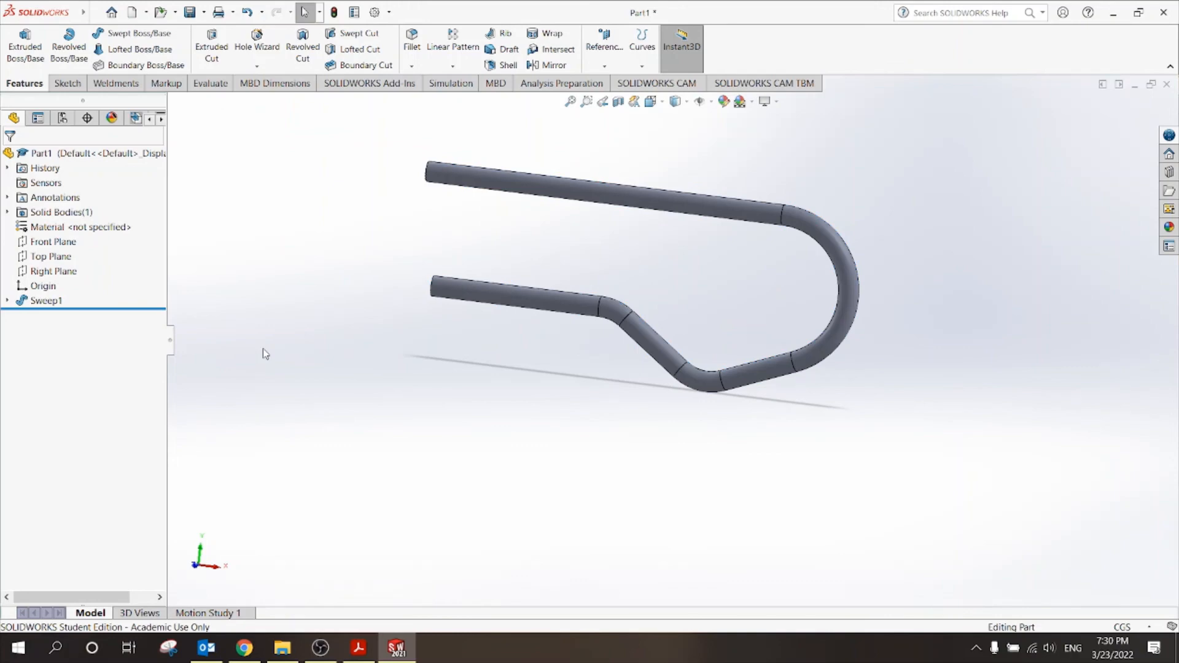
- Undo the sweep to examine the profile and path sketches in the Front and Right views, and redo the sweep
{"action": "key", "text": "ctrl+z"}
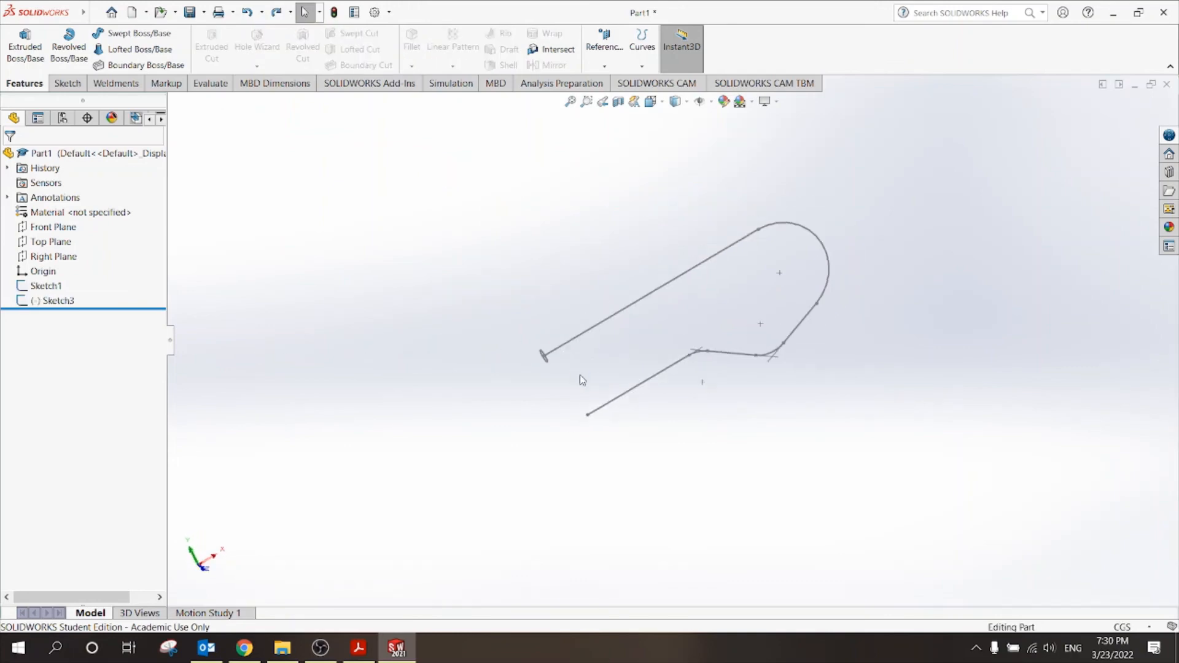
{"action": "scroll", "coordinate": [532, 370], "scroll_direction": "down", "scroll_amount": 3}
{"action": "mouse_move", "coordinate": [592, 352]}
{"action": "middle_mouse_down"}
{"action": "mouse_move", "coordinate": [571, 358]}
{"action": "mouse_move", "coordinate": [558, 409]}
{"action": "mouse_move", "coordinate": [565, 392]}
{"action": "middle_mouse_up"}
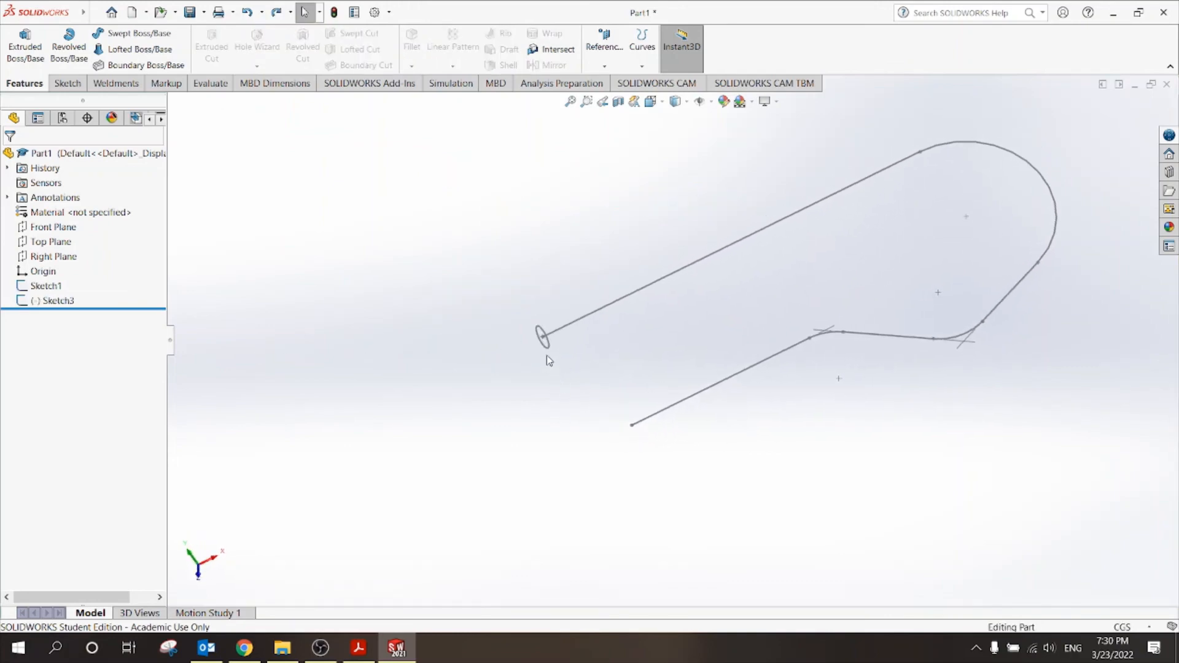
{"action": "scroll", "coordinate": [546, 355], "scroll_direction": "down", "scroll_amount": 4}
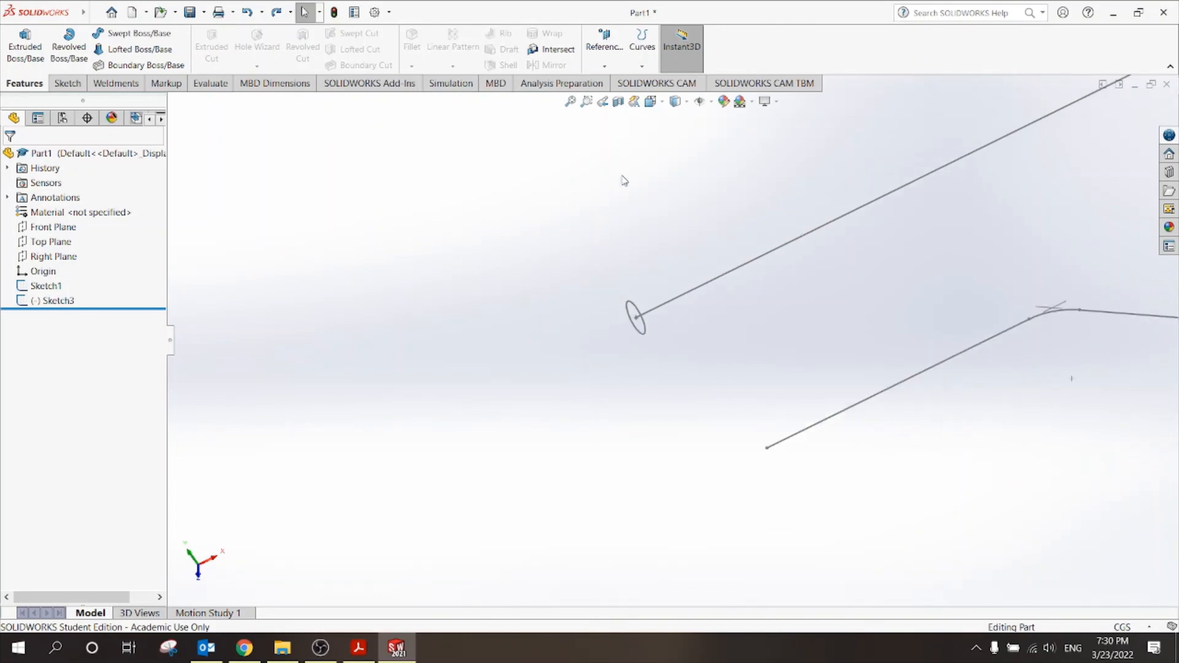
{"action": "left_click", "coordinate": [651, 101]}
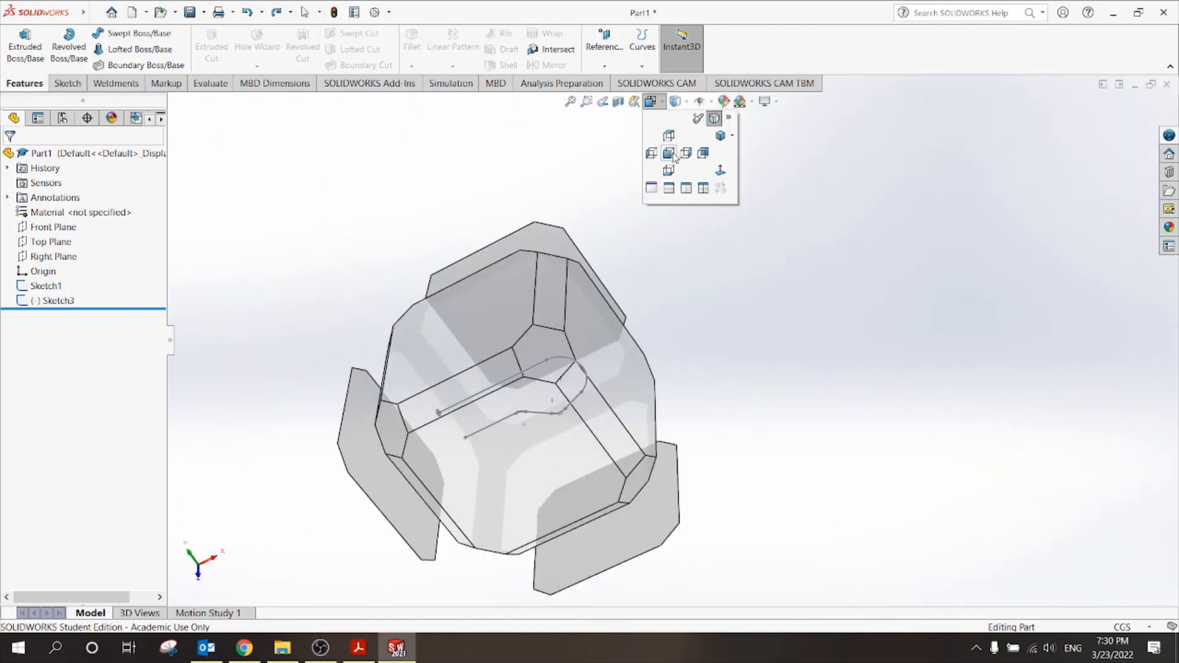
{"action": "left_click", "coordinate": [669, 153]}
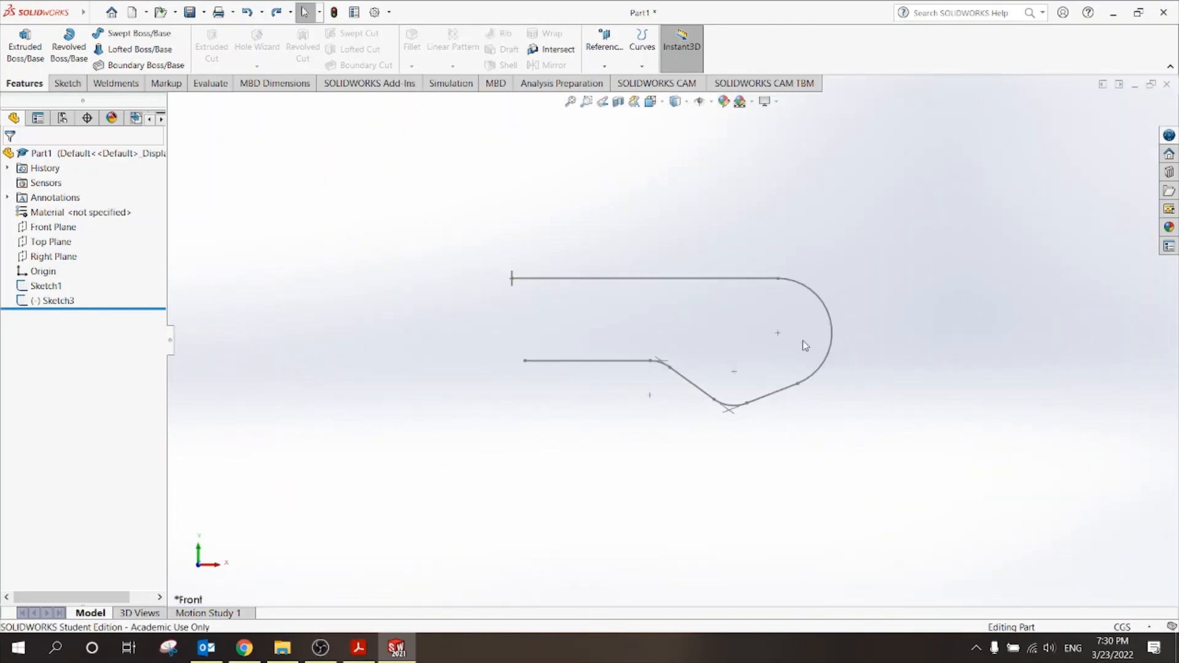
{"action": "scroll", "coordinate": [522, 310], "scroll_direction": "down", "scroll_amount": 6}
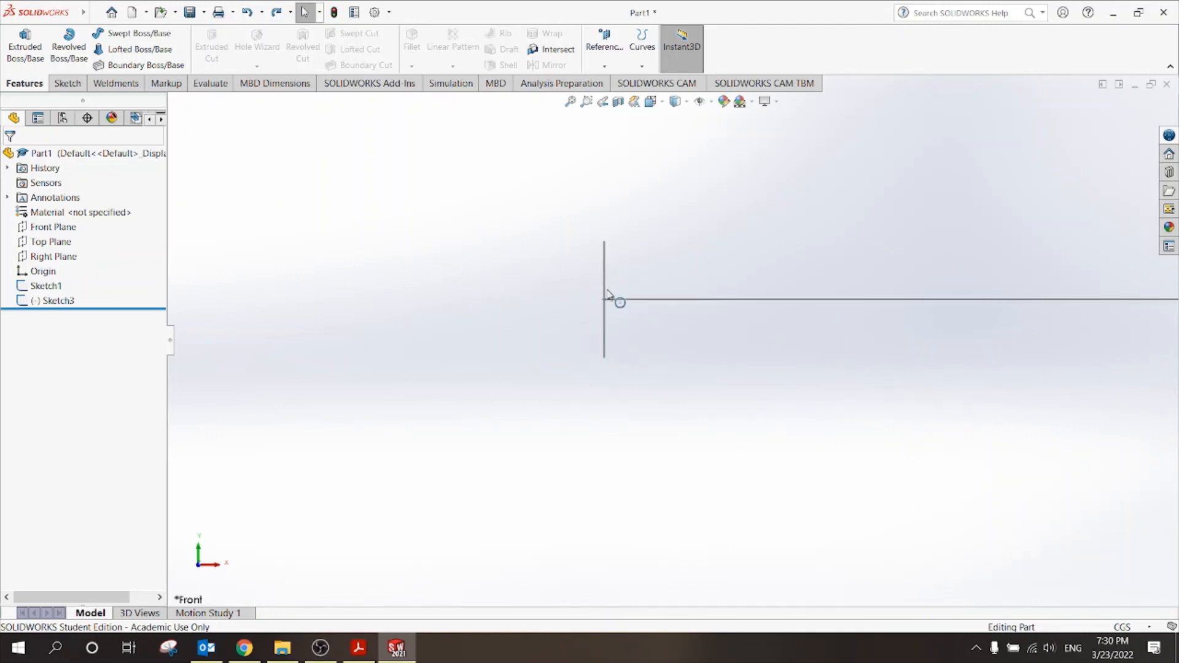
{"action": "scroll", "coordinate": [580, 310], "scroll_direction": "up", "scroll_amount": 3}
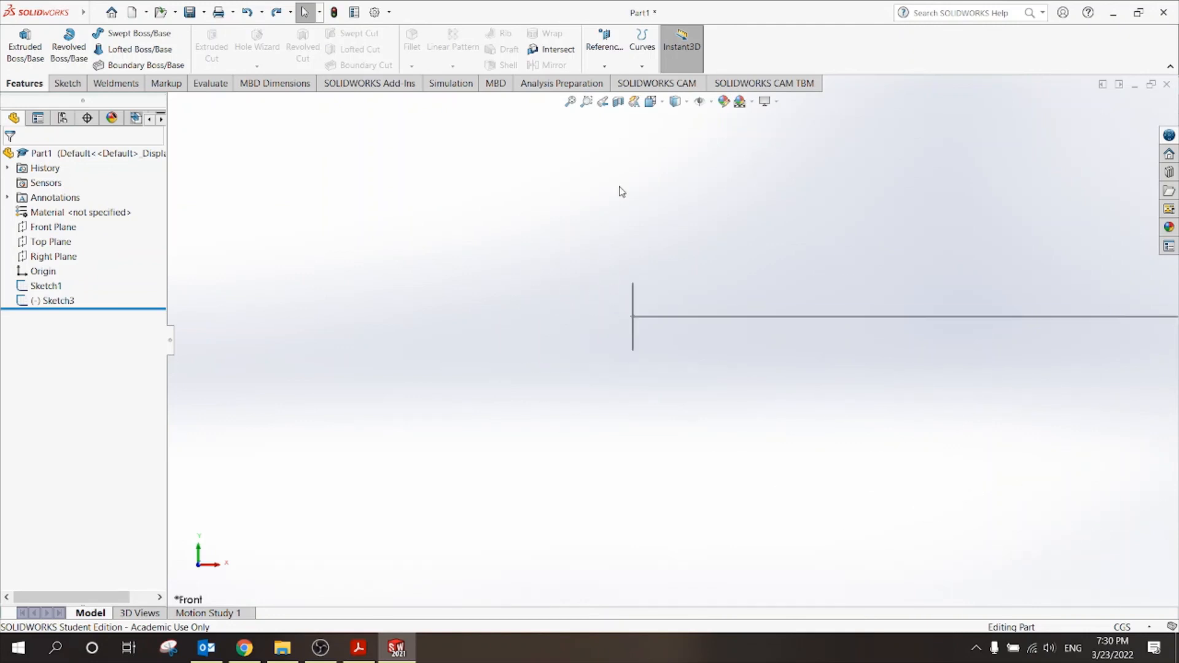
{"action": "left_click", "coordinate": [650, 102]}
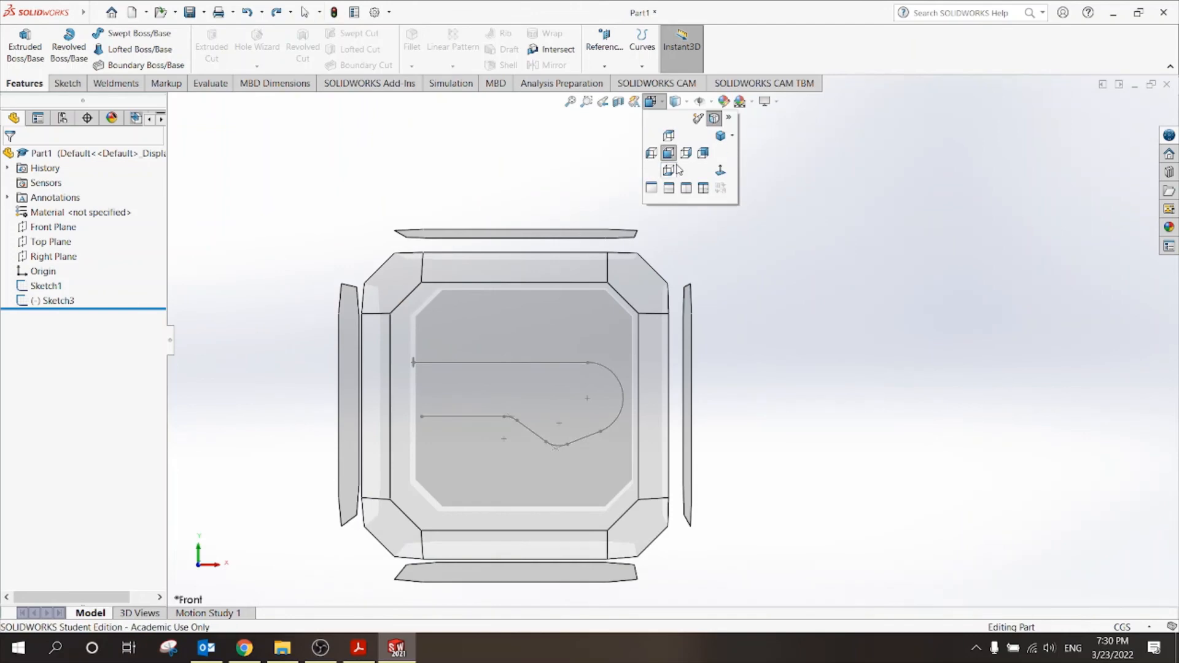
{"action": "key", "text": "ctrl+4"}
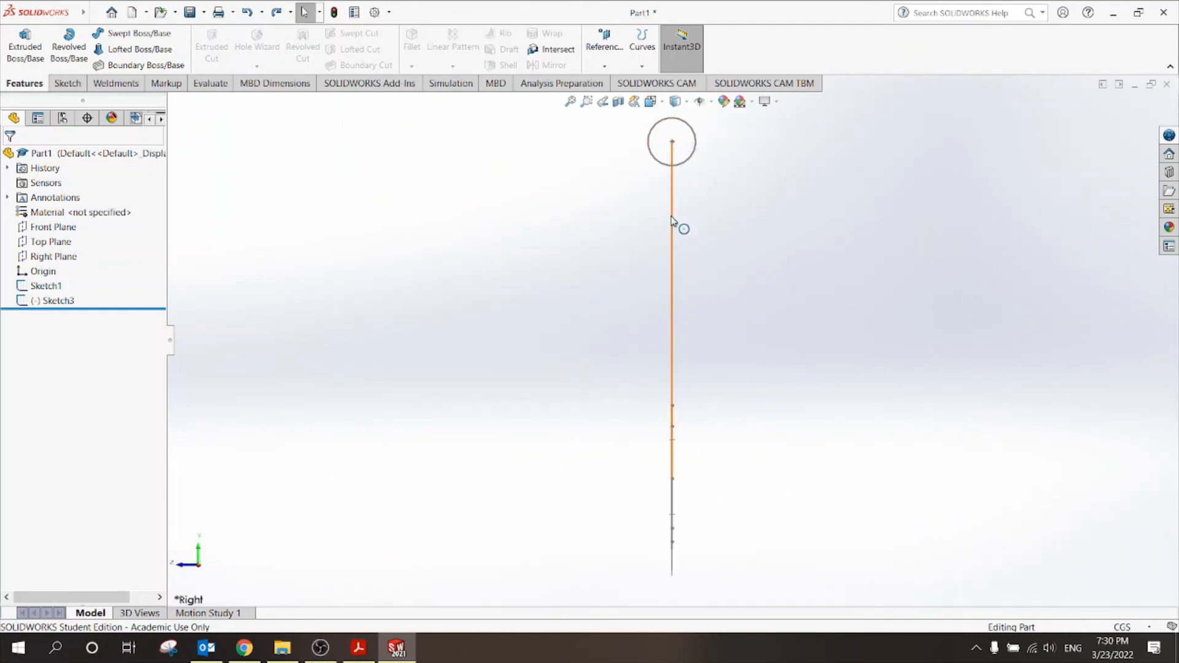
{"action": "scroll", "coordinate": [665, 275], "scroll_direction": "up", "scroll_amount": 3}
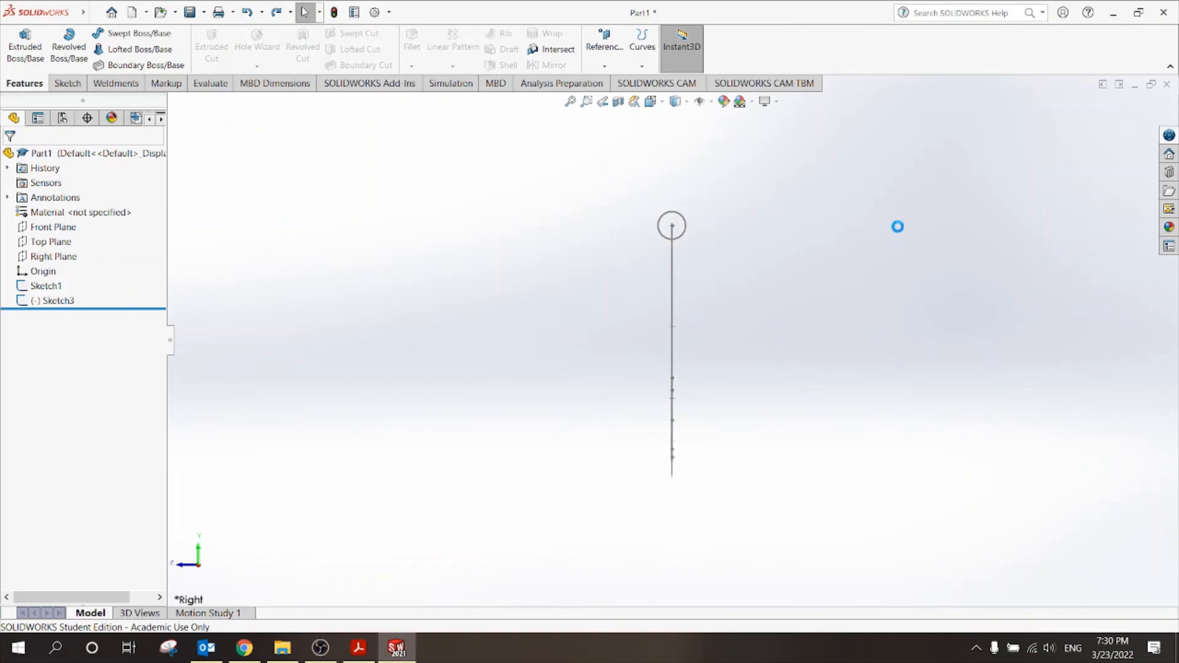
{"action": "key", "text": "ctrl+y"}
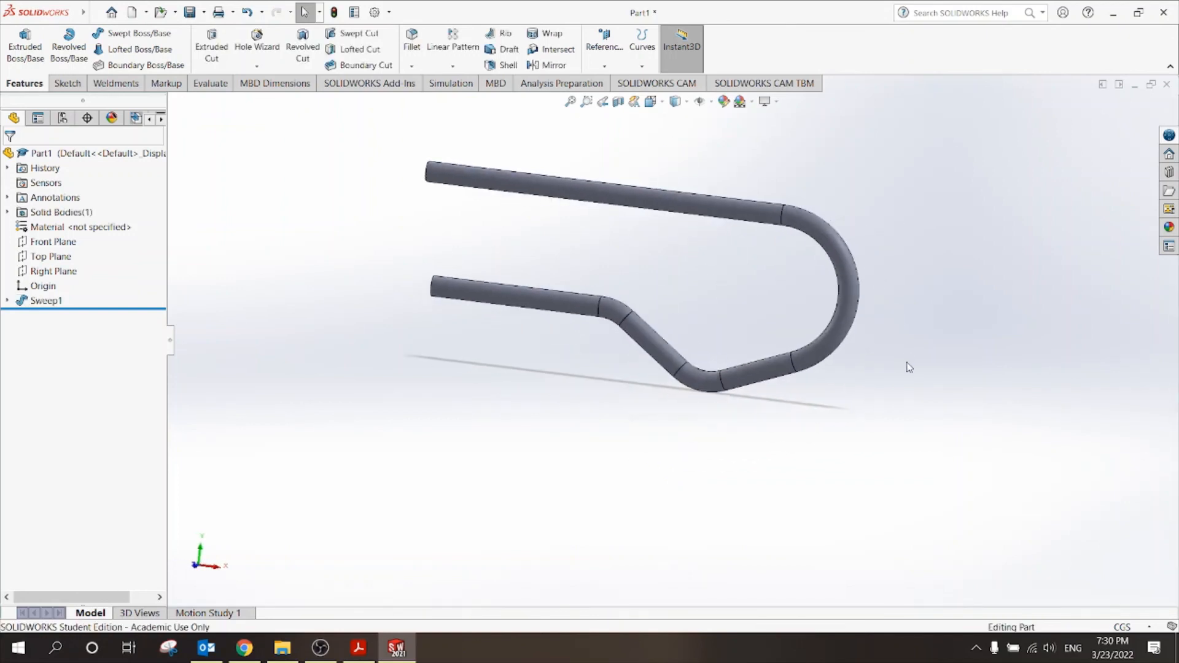